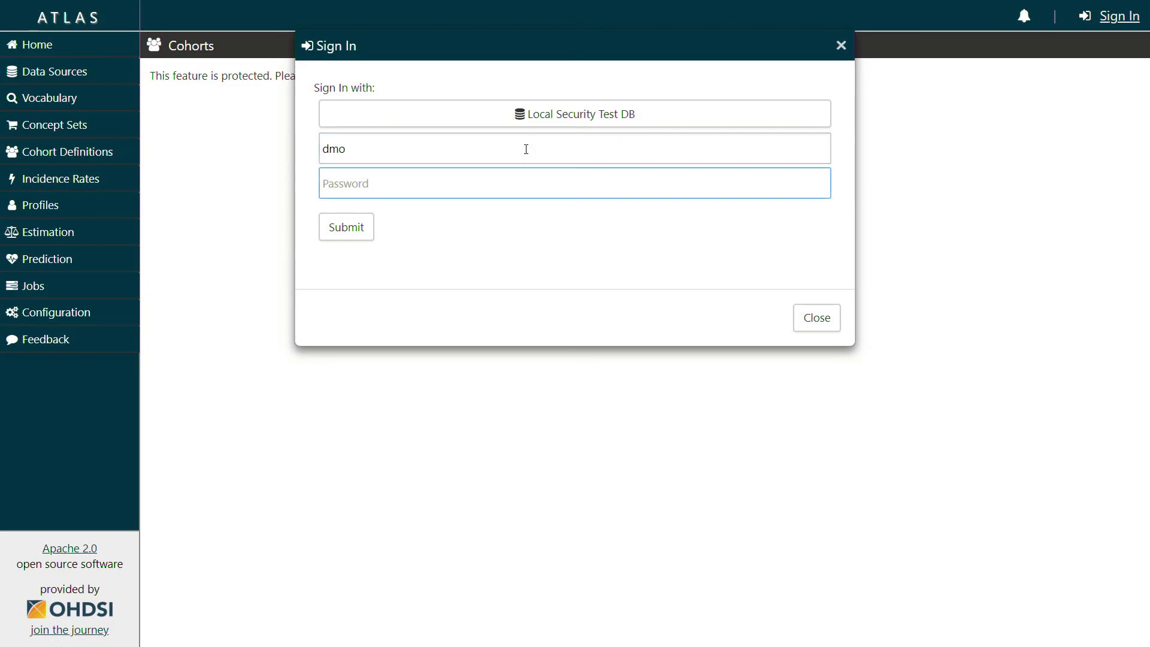
Correct the mistyped username, enter the password, and sign in to ATLAS
left_click(526, 150)
key("BackSpace")
key("BackSpace")
type("emo")
key("Tab")
type("demo")
left_click(354, 235)
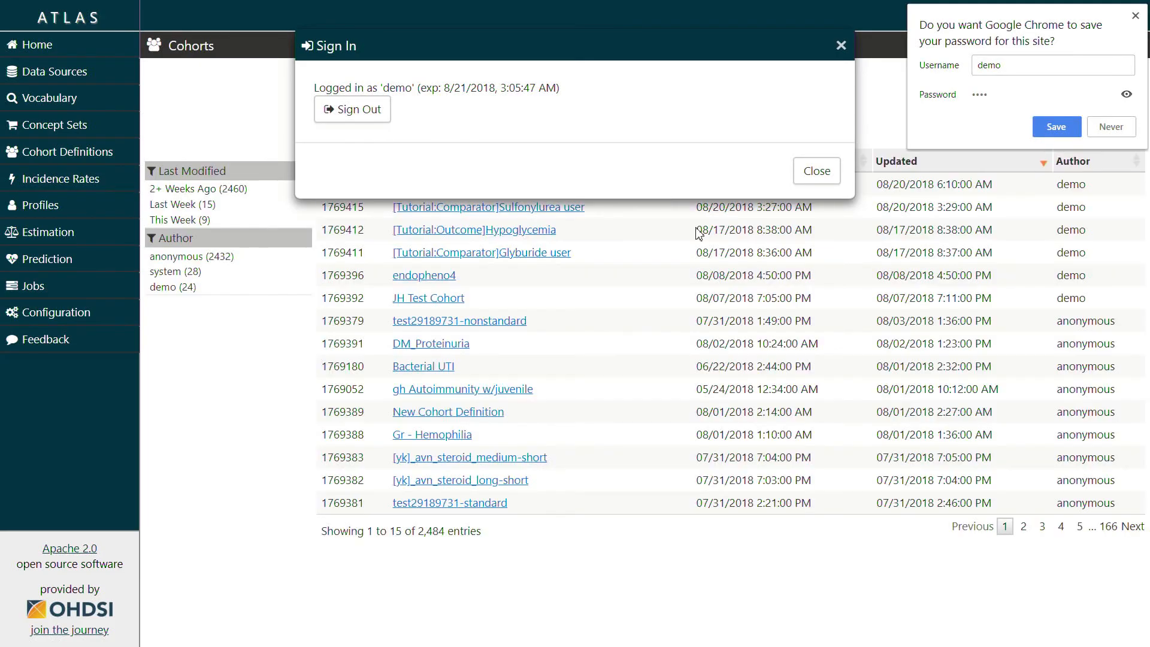
left_click(815, 173)
Sort cohorts by Id descending and open '[Tutorial:Target]Metformin user_to_showup'
left_click(367, 161)
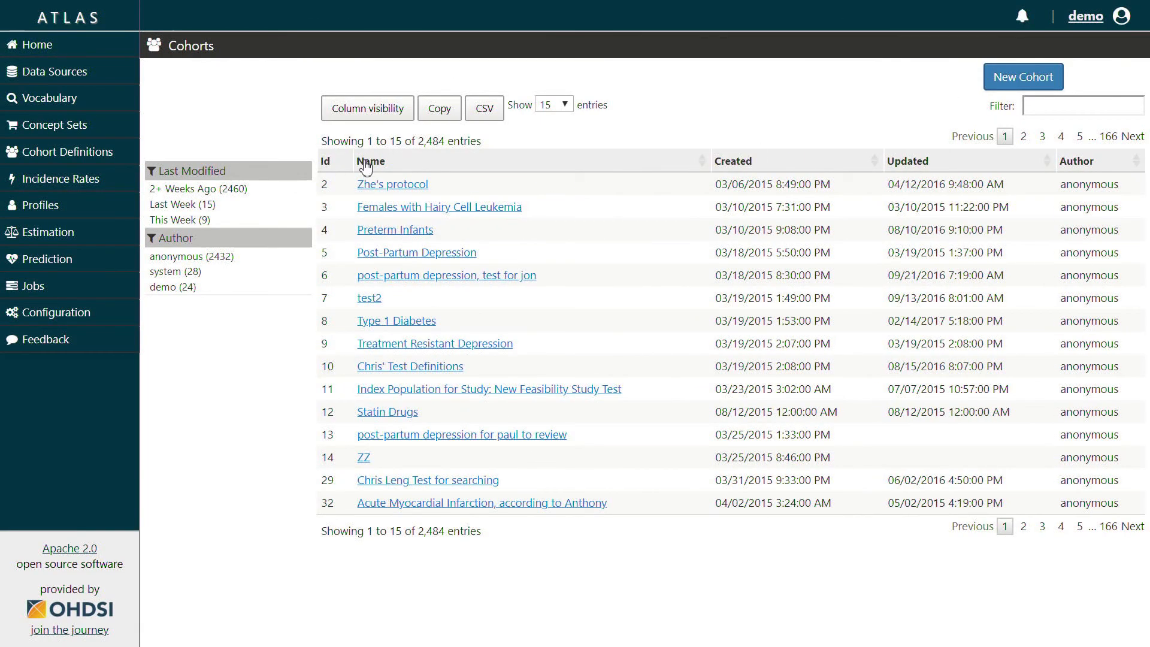
left_click(342, 161)
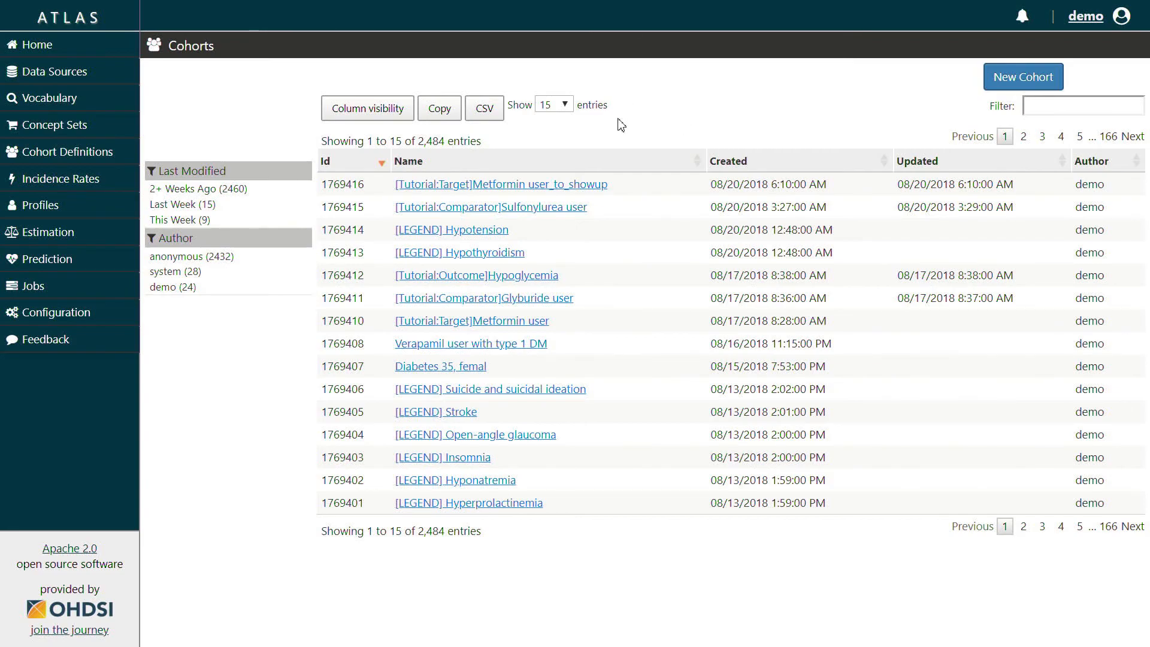
left_click(551, 191)
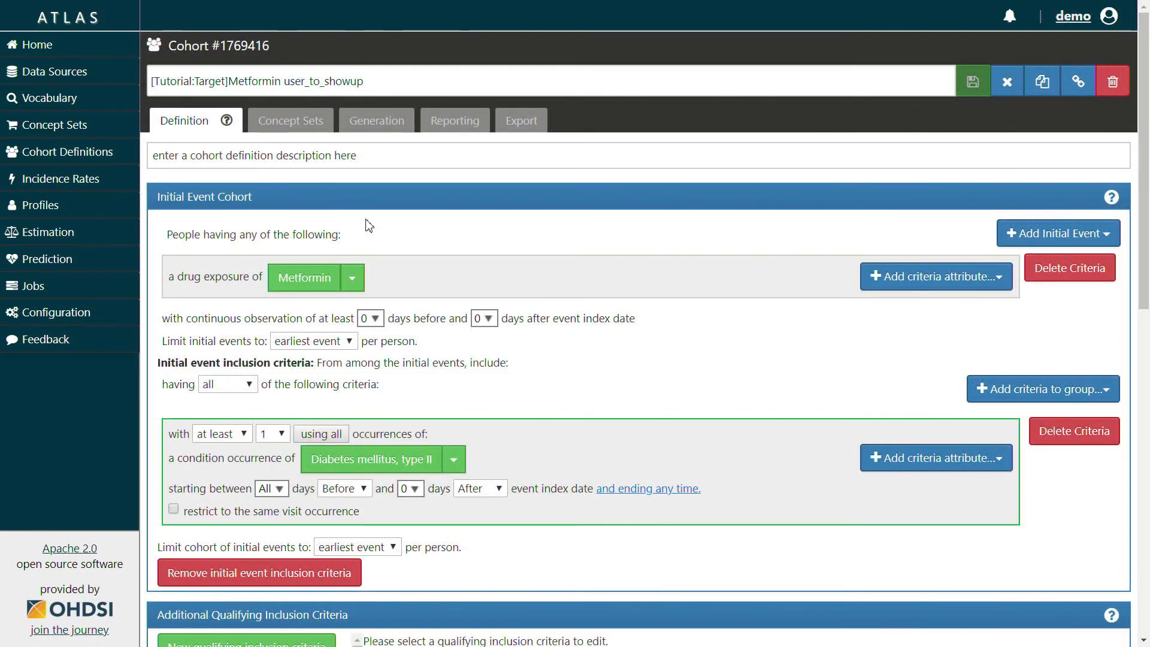
scroll(443, 247, "down", 3)
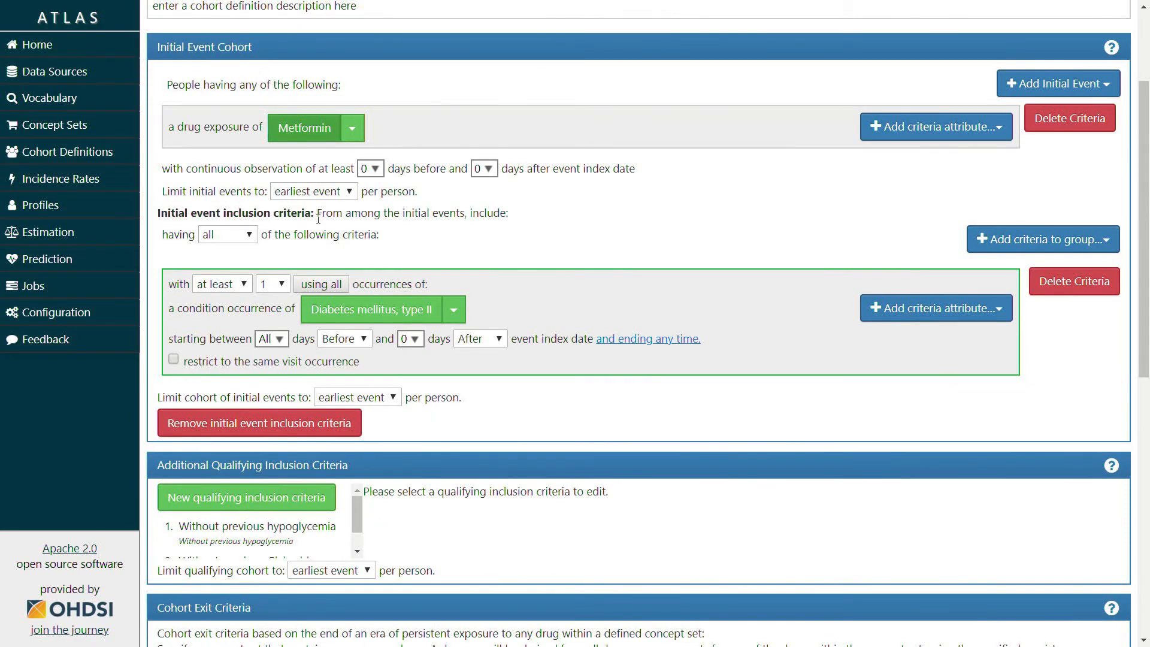
scroll(264, 144, "down", 3)
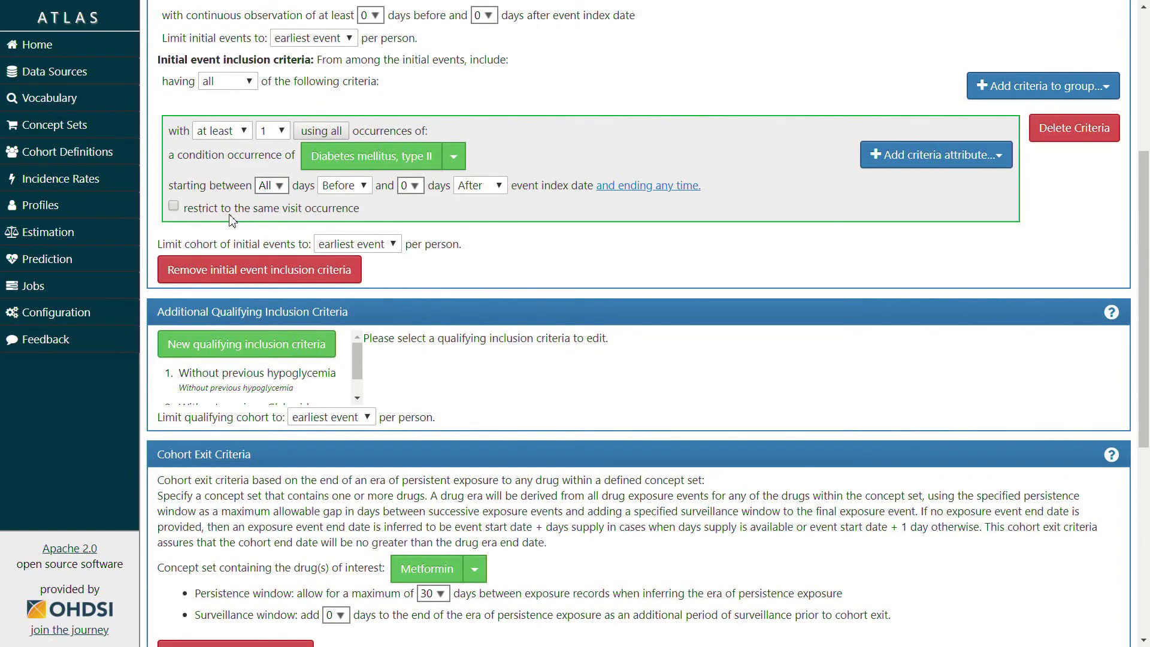
scroll(303, 264, "down", 1)
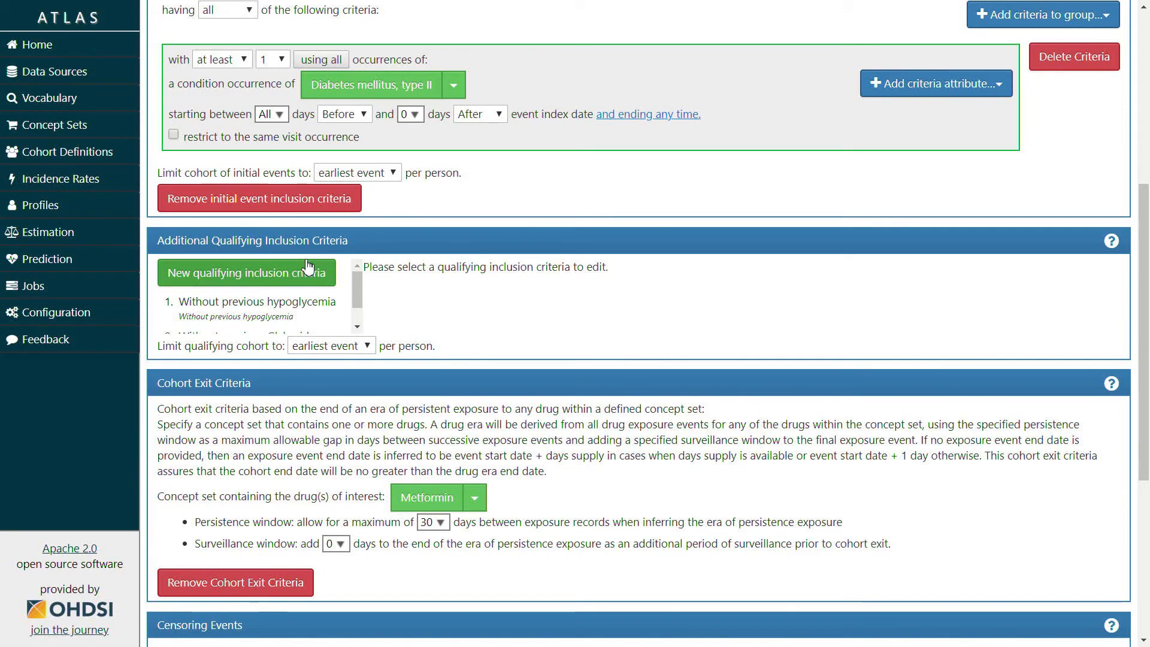
scroll(301, 266, "down", 1)
scroll(244, 409, "down", 1)
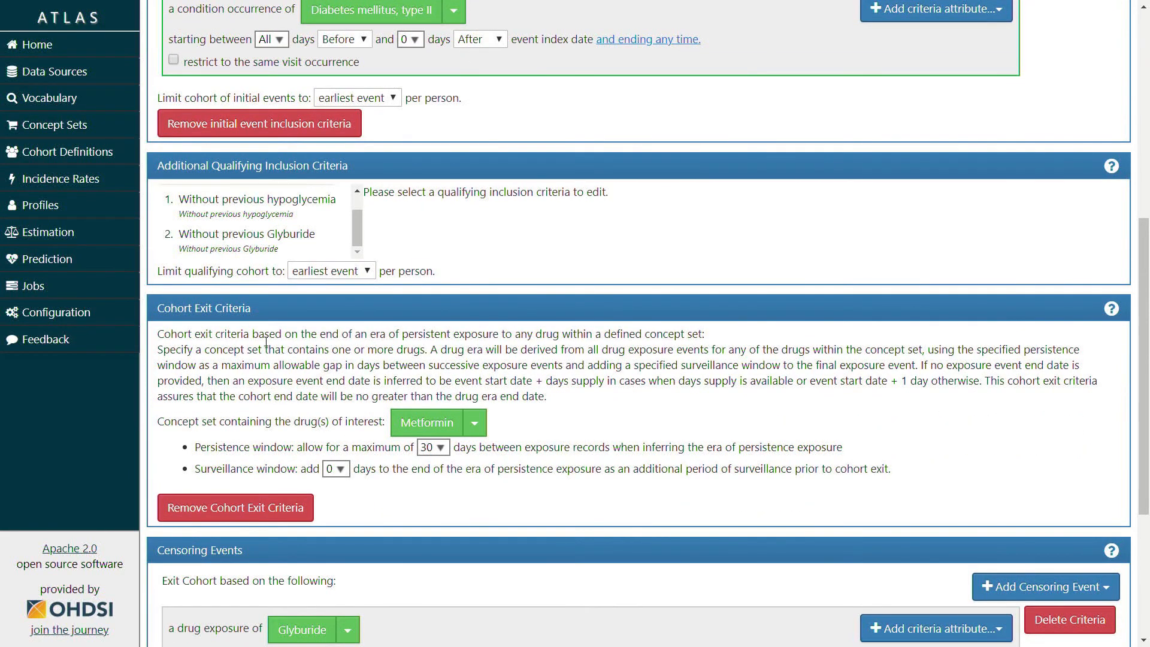
scroll(244, 409, "down", 3)
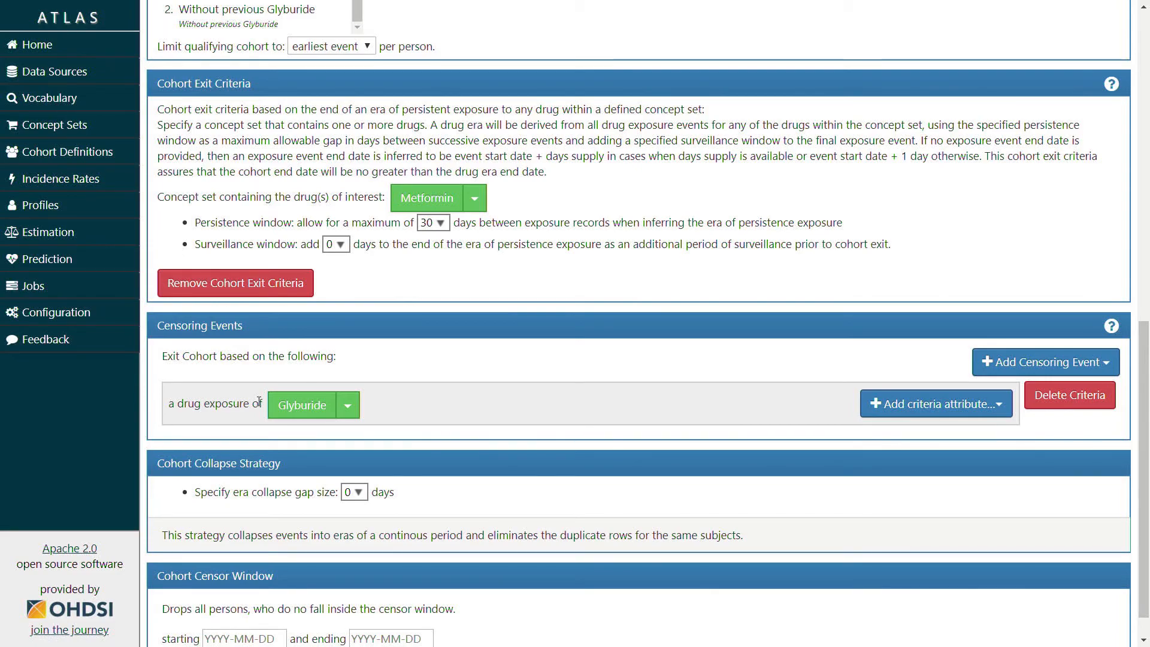
scroll(269, 396, "up", 9)
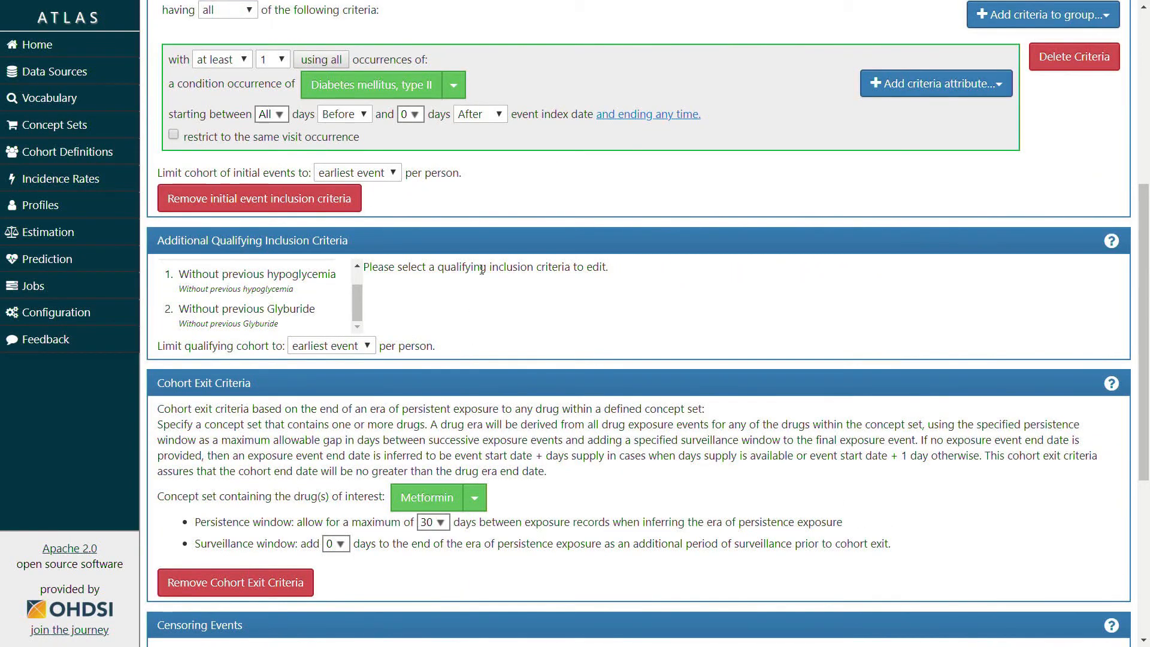
scroll(489, 284, "up", 3)
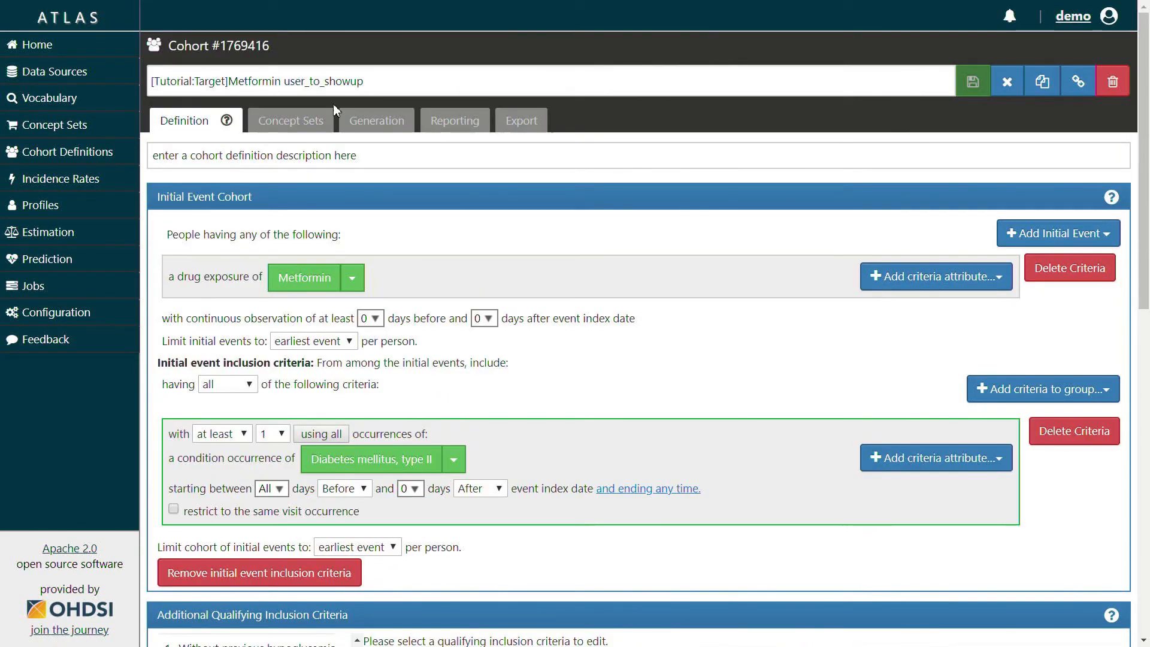
Review the four concept sets: Metformin, Glyburide, Hypoglycemia, and Diabetes mellitus, type II
left_click(304, 118)
left_click(165, 215)
left_click(170, 218)
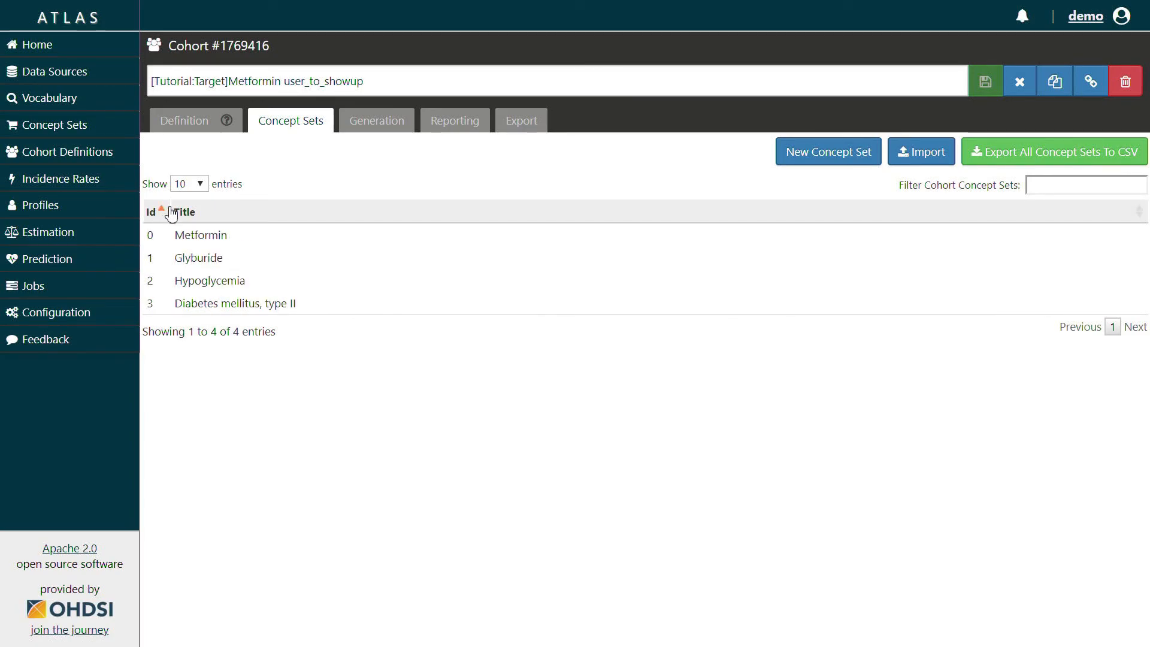
left_click(256, 240)
left_click(226, 258)
left_click(230, 279)
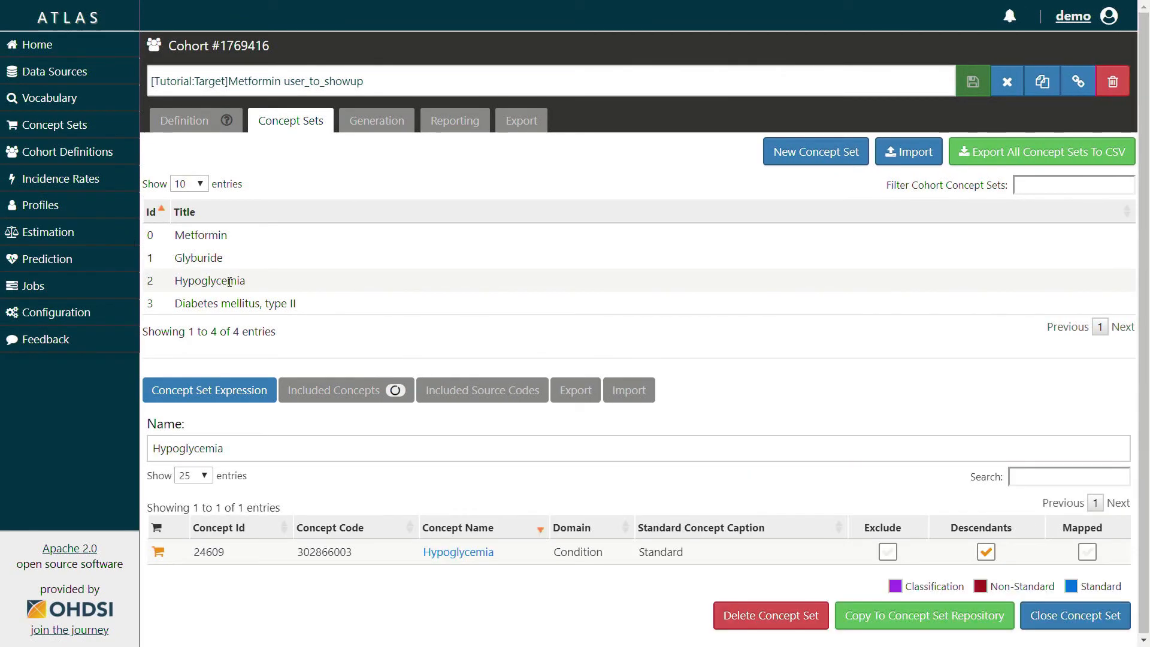
left_click(256, 301)
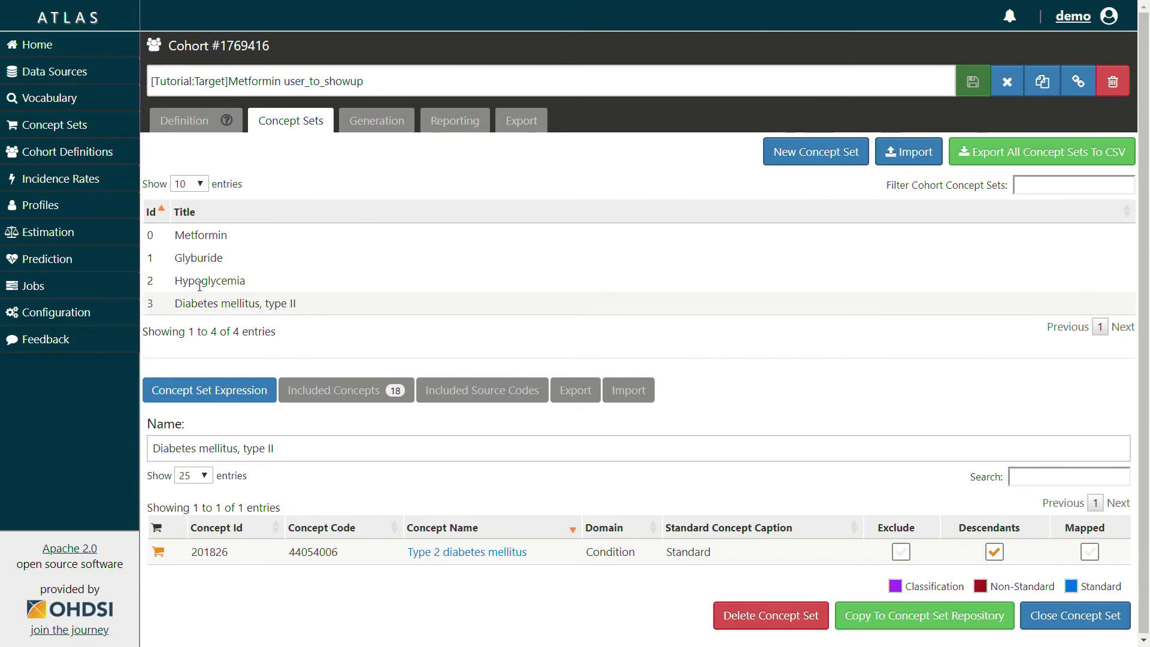
List and browse the 4,868 concepts included in the Metformin concept set
left_click(290, 240)
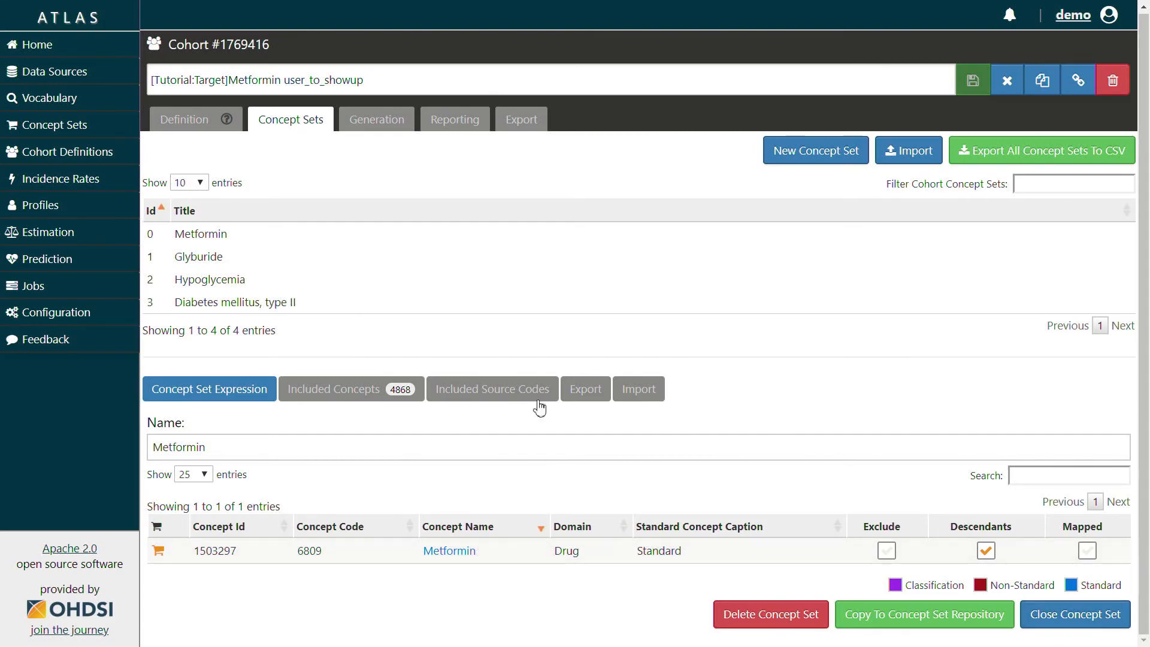
left_click(406, 399)
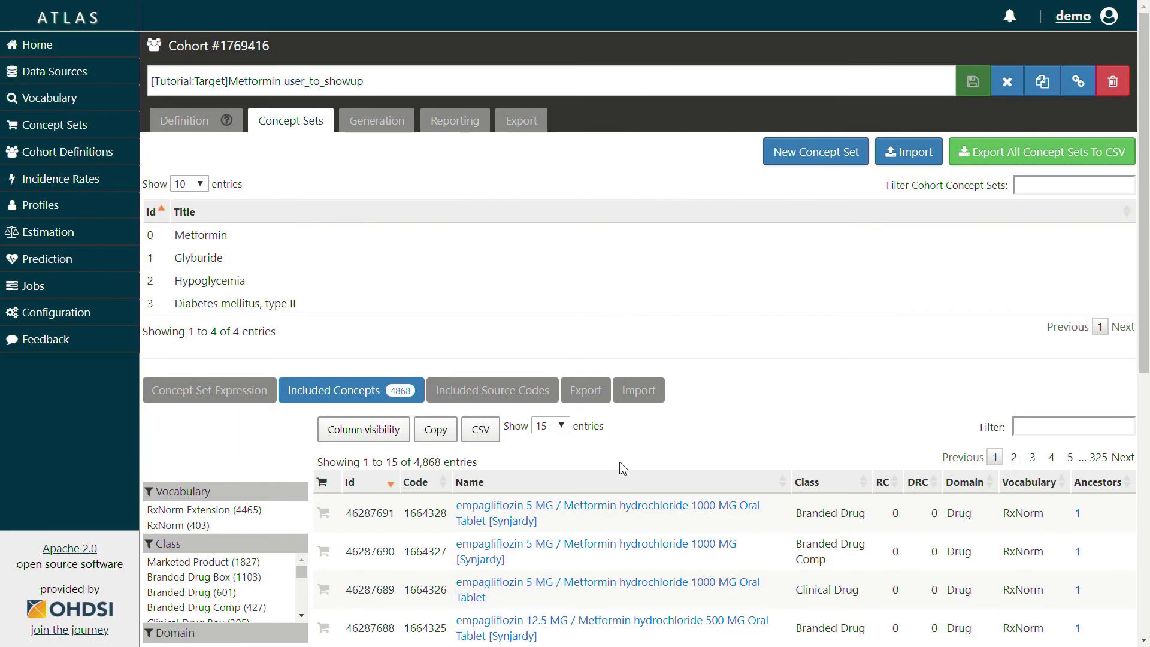
scroll(659, 469, "down", 1)
scroll(671, 442, "down", 1)
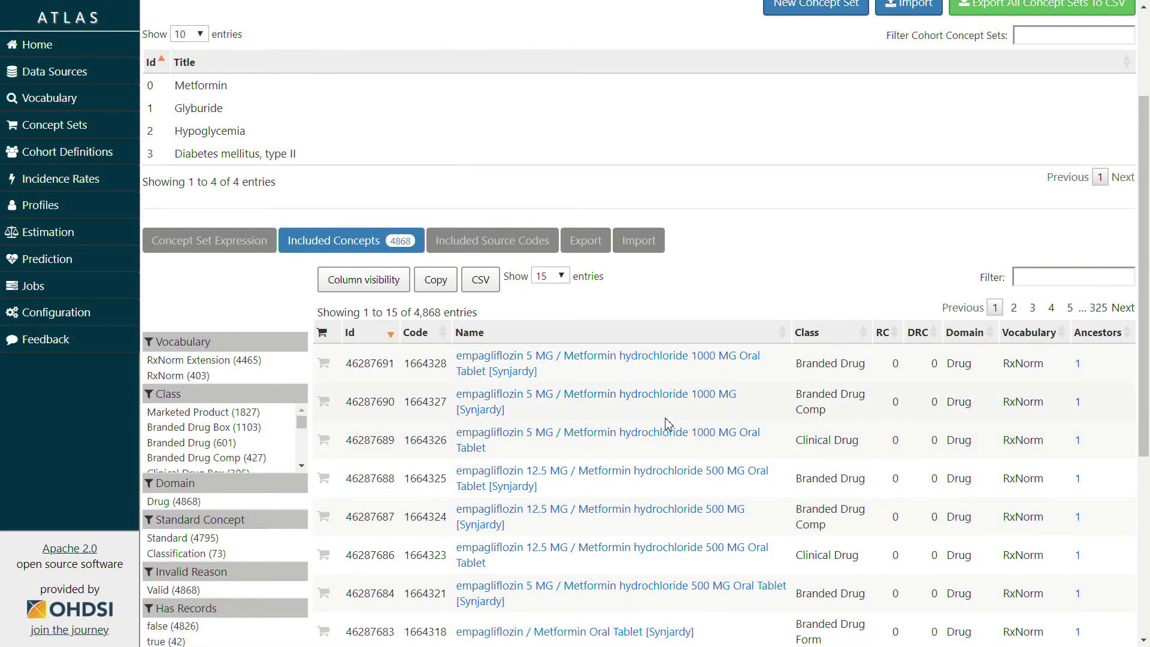
scroll(589, 414, "down", 3)
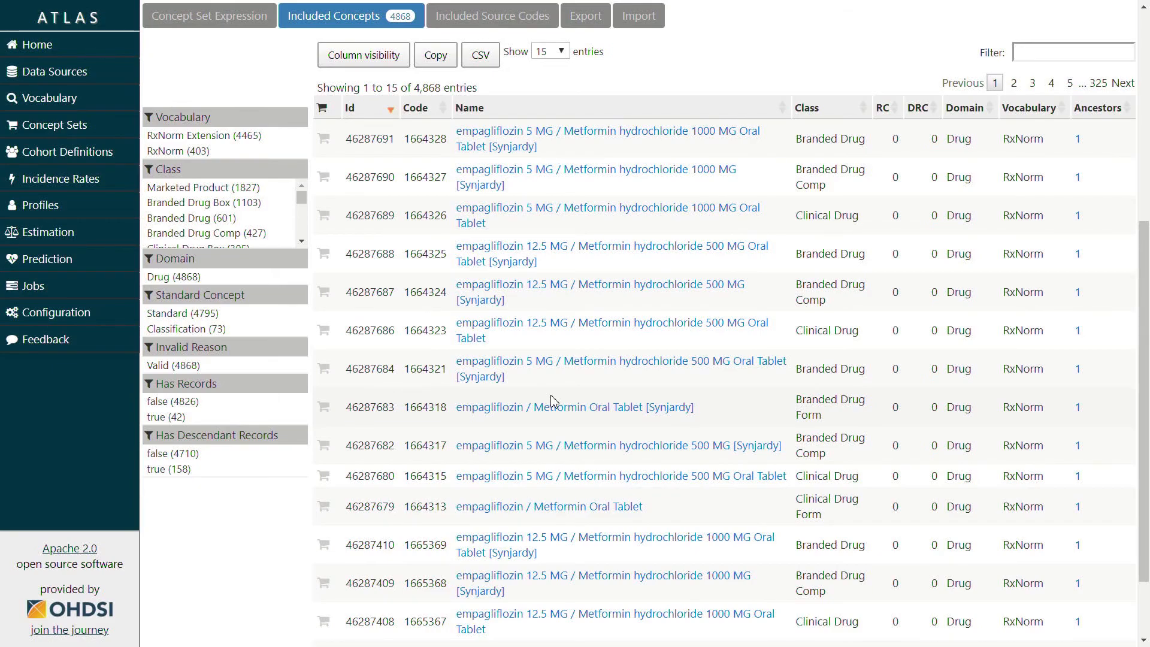
scroll(557, 399, "up", 5)
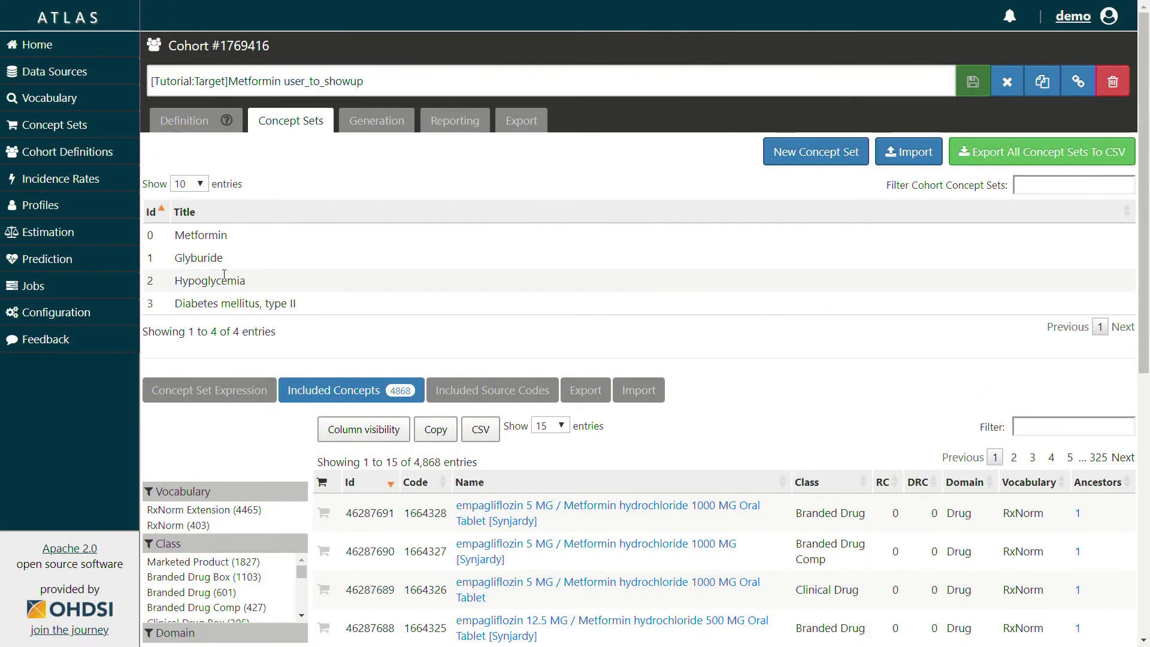
Browse the 18 included concepts of Diabetes mellitus, type II, then return to its expression
left_click(220, 302)
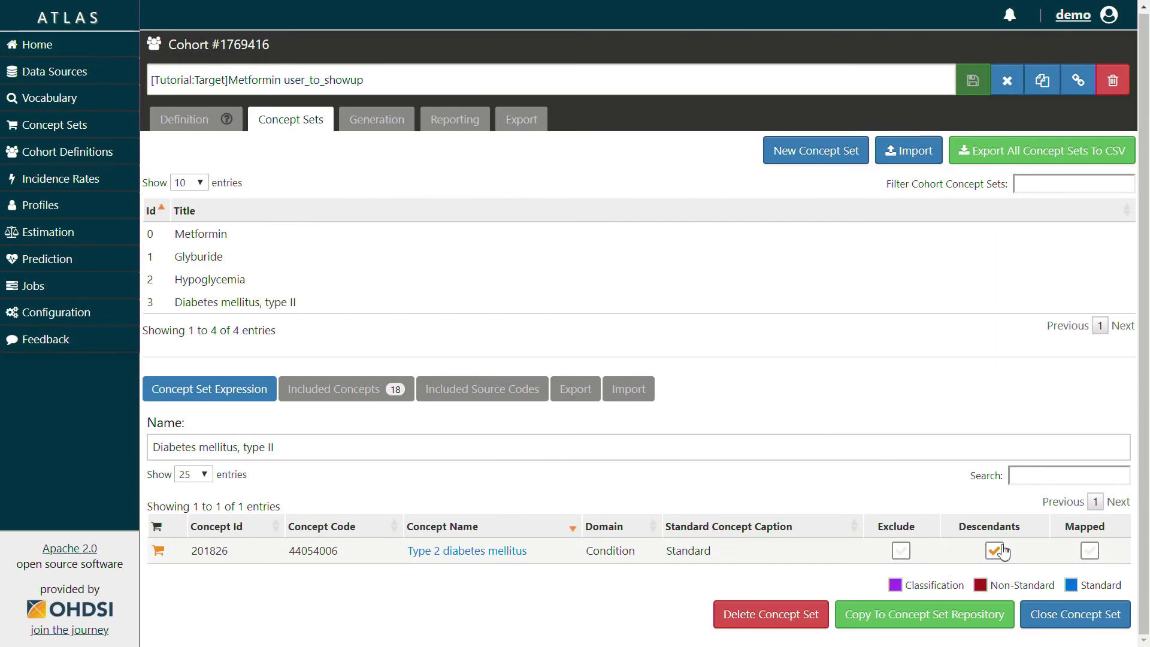
left_click(394, 389)
scroll(617, 454, "down", 1)
scroll(617, 454, "down", 3)
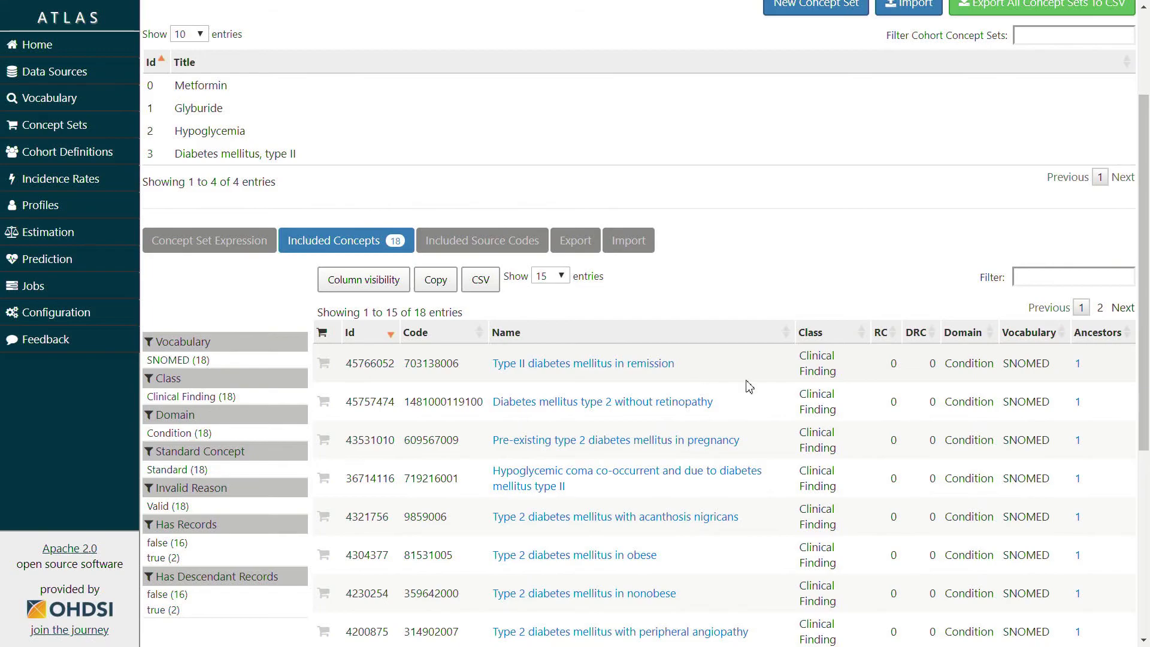
scroll(745, 387, "down", 3)
scroll(738, 387, "down", 3)
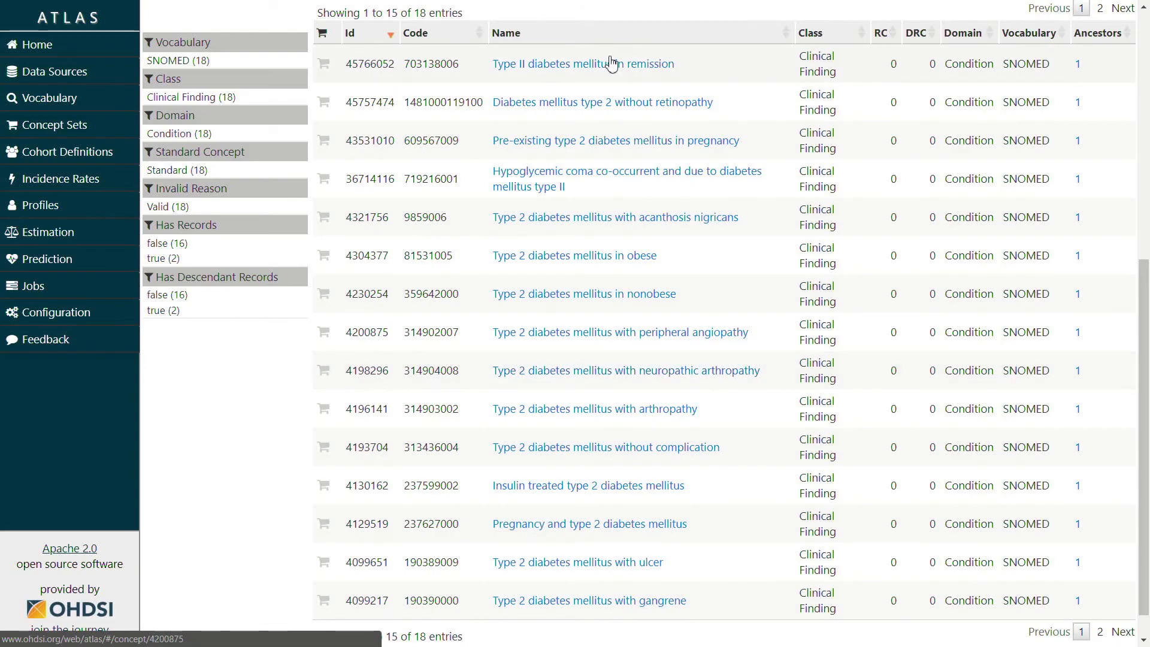
scroll(506, 323, "up", 4)
left_click(238, 170)
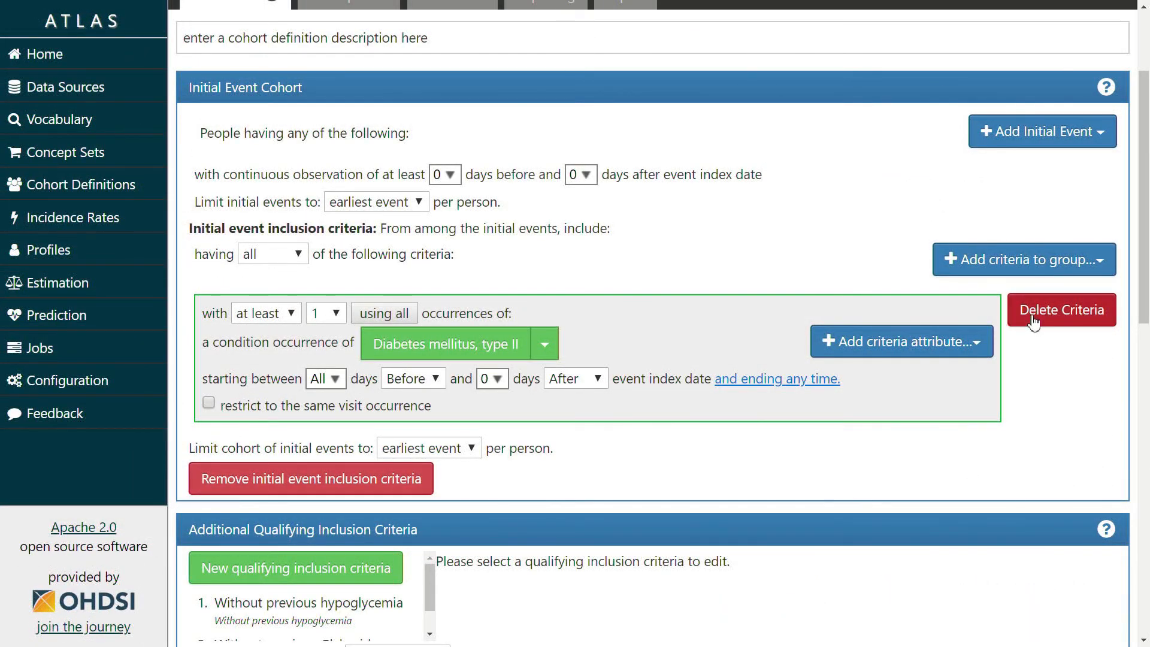
Delete the 'Without previous hypoglycemia' and 'Without previous Glyburide' qualifying inclusion rules
left_click(1030, 138)
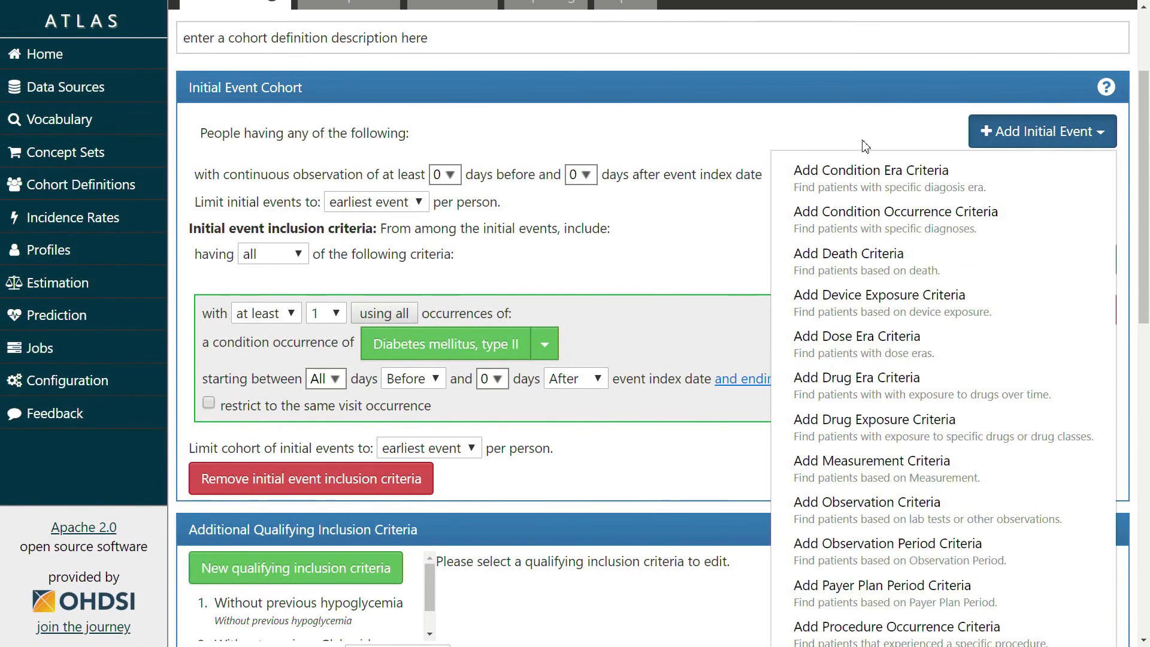
left_click(801, 122)
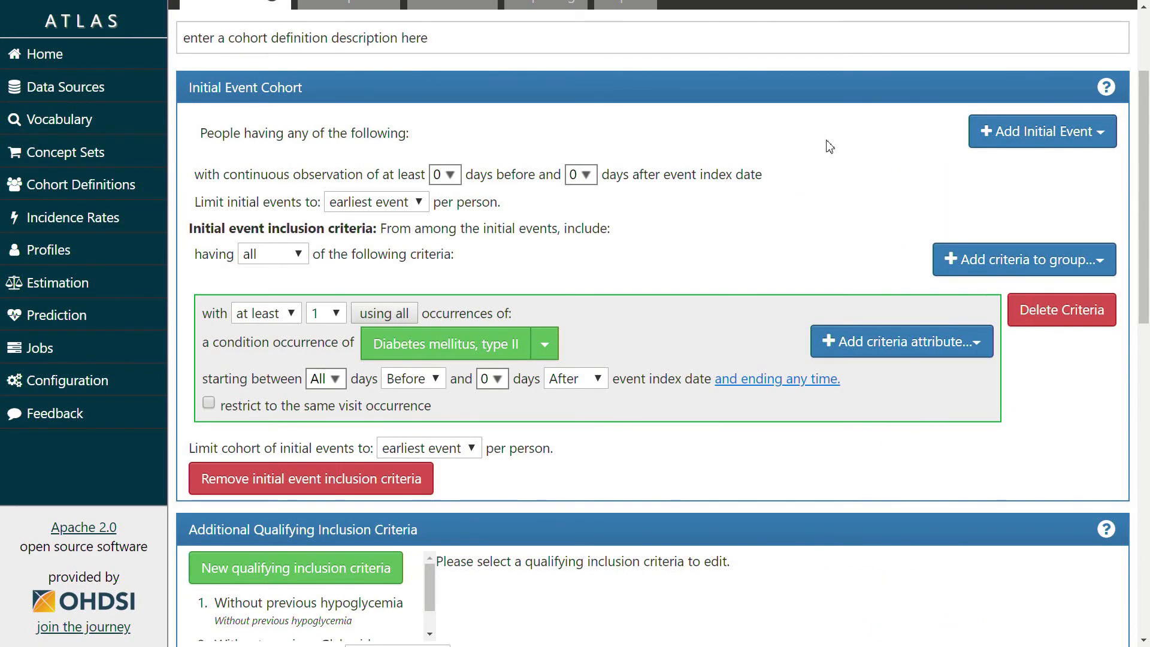
scroll(854, 190, "down", 3)
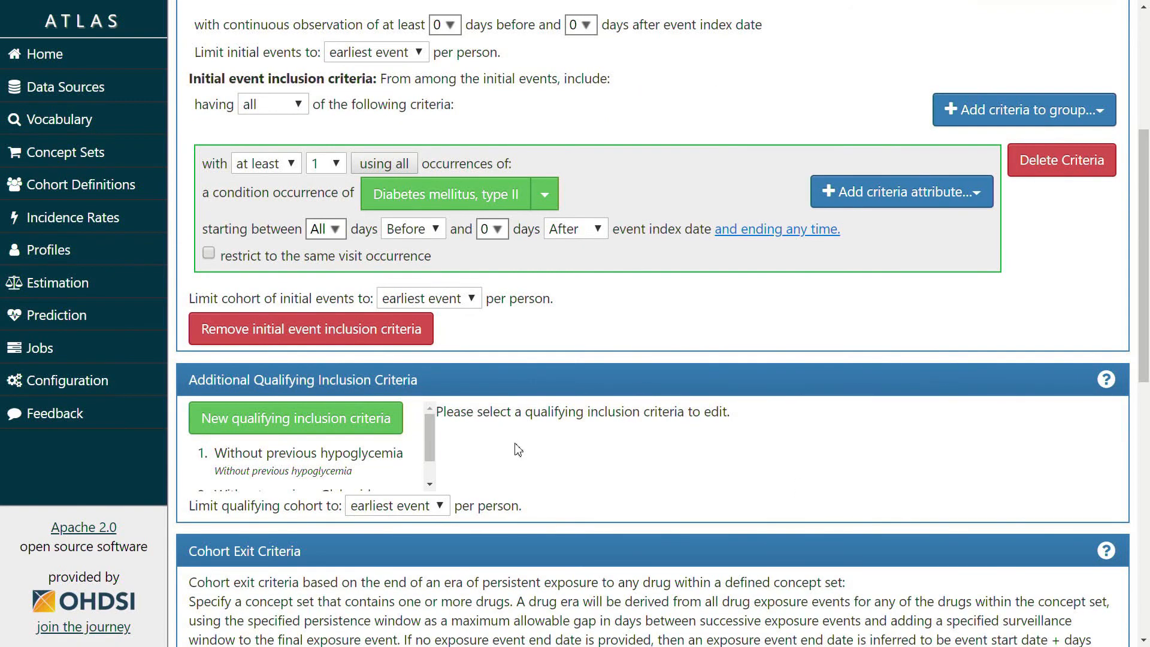
left_click(372, 461)
left_click(384, 503)
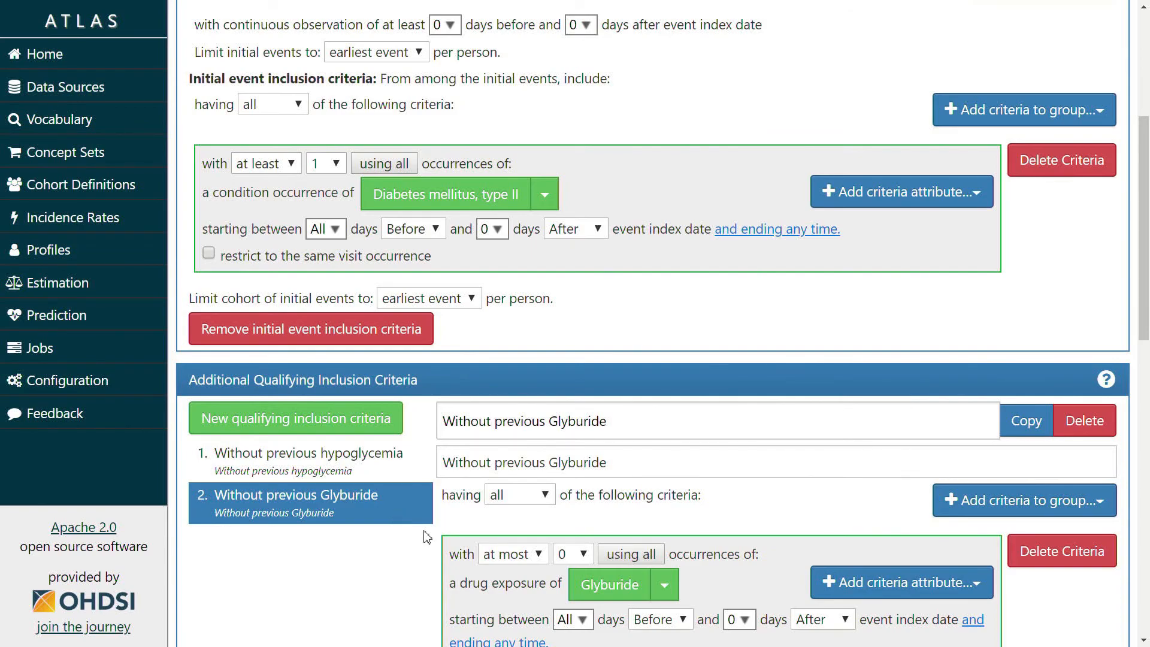
scroll(334, 504, "down", 3)
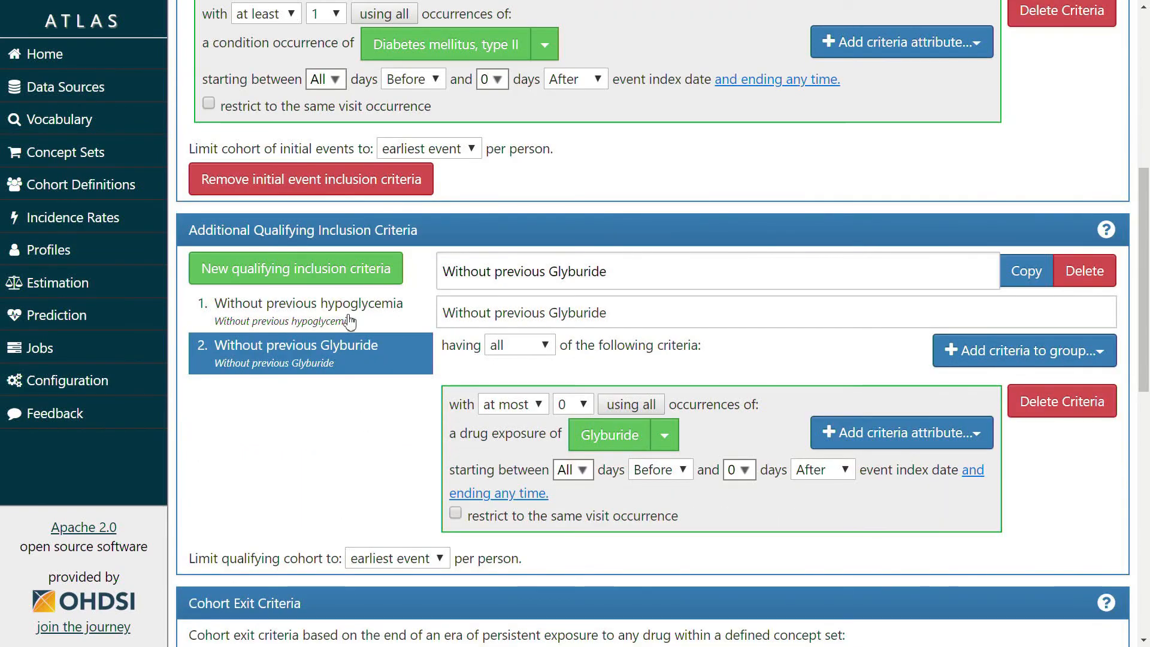
left_click(353, 309)
left_click(1084, 270)
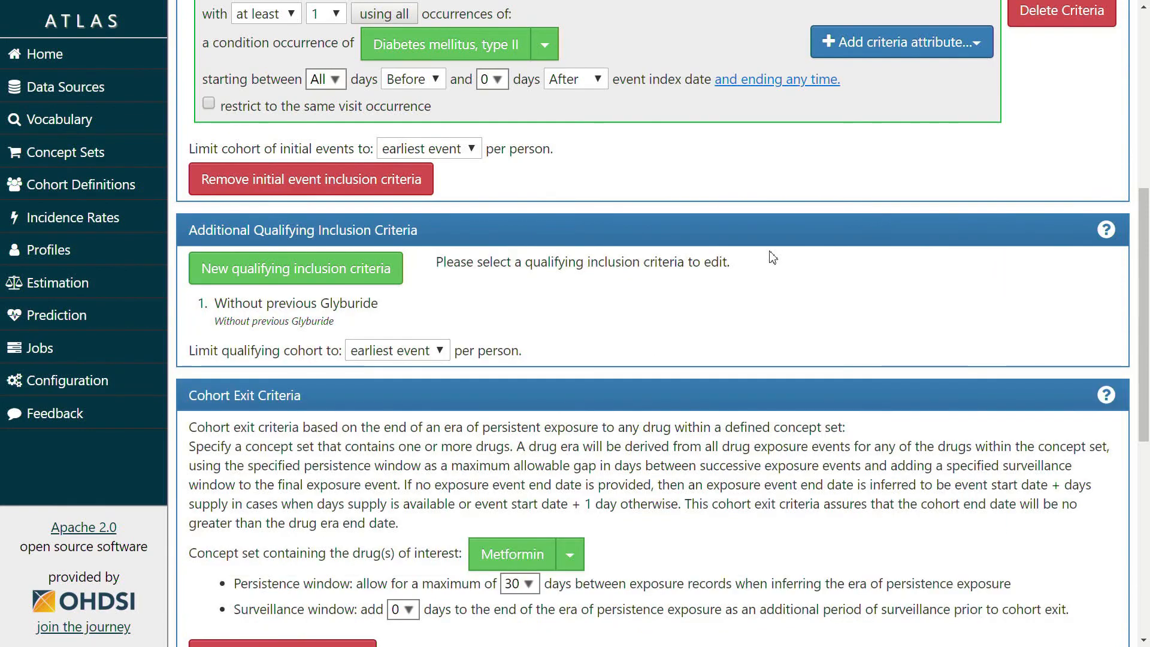
left_click(363, 315)
left_click(1073, 287)
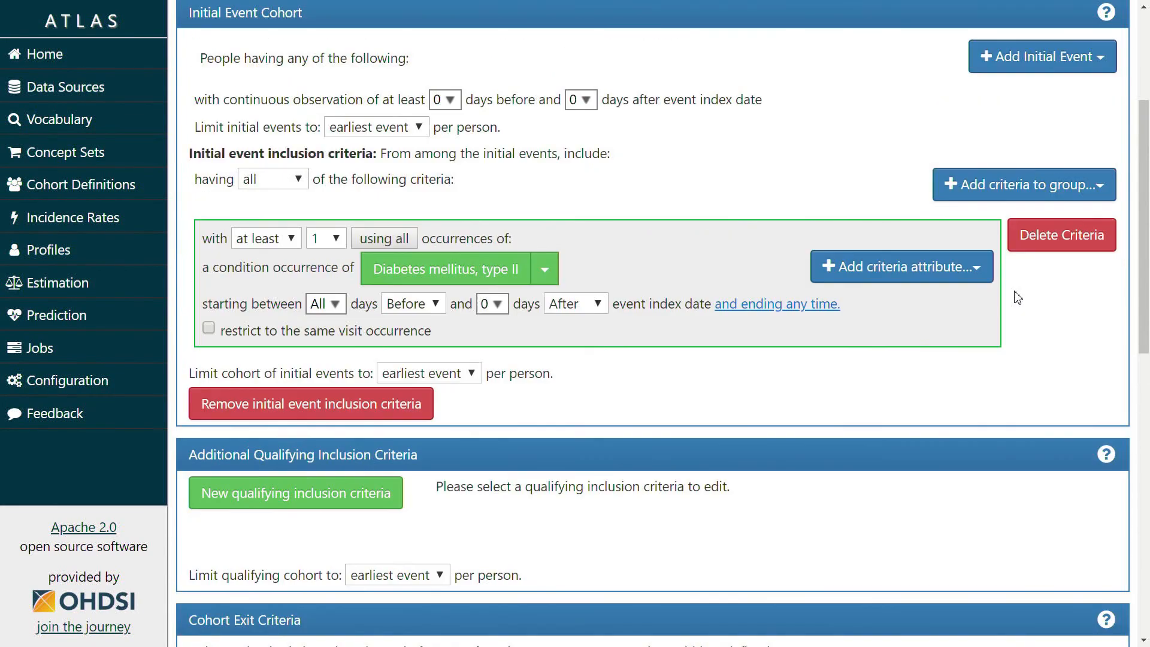
Delete the type II diabetes condition occurrence criterion from the initial event
left_click(1064, 236)
scroll(779, 270, "up", 2)
scroll(779, 270, "up", 2)
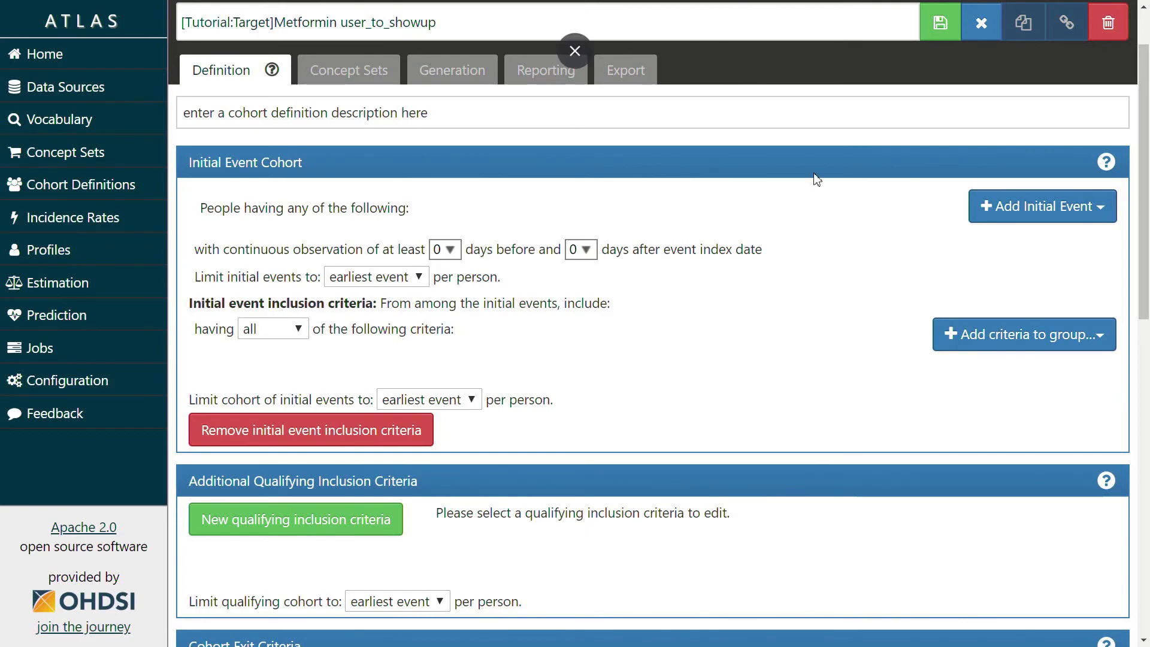
Add a drug exposure initial event using the Metformin concept set
left_click(1041, 217)
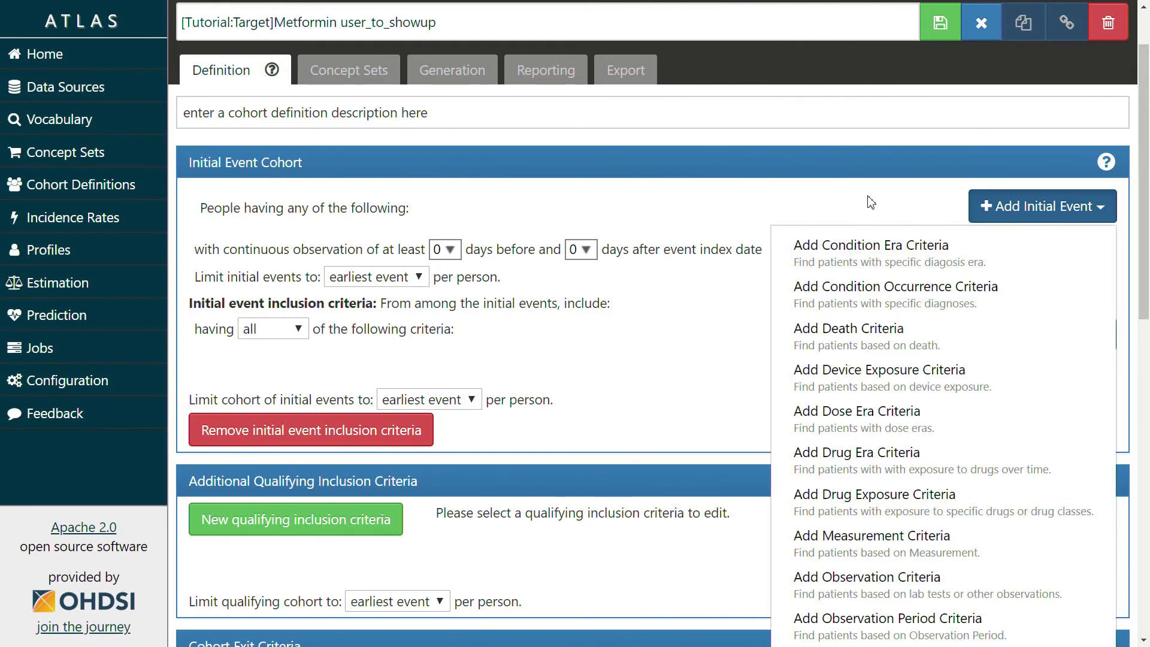
scroll(895, 326, "down", 1)
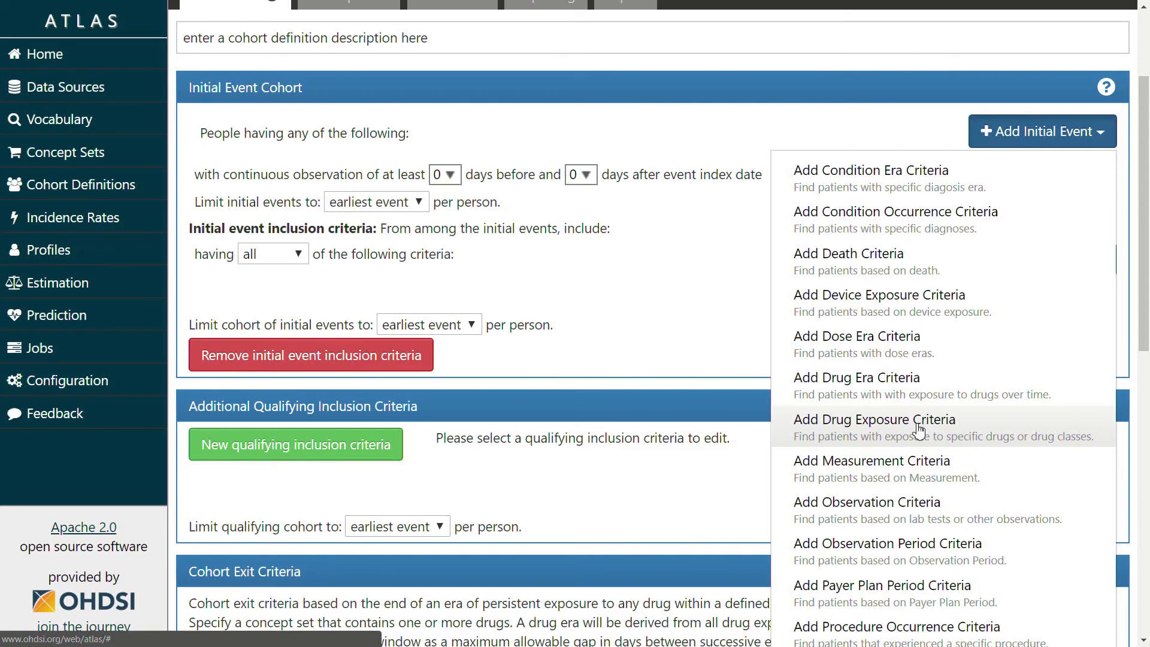
scroll(895, 196, "down", 1)
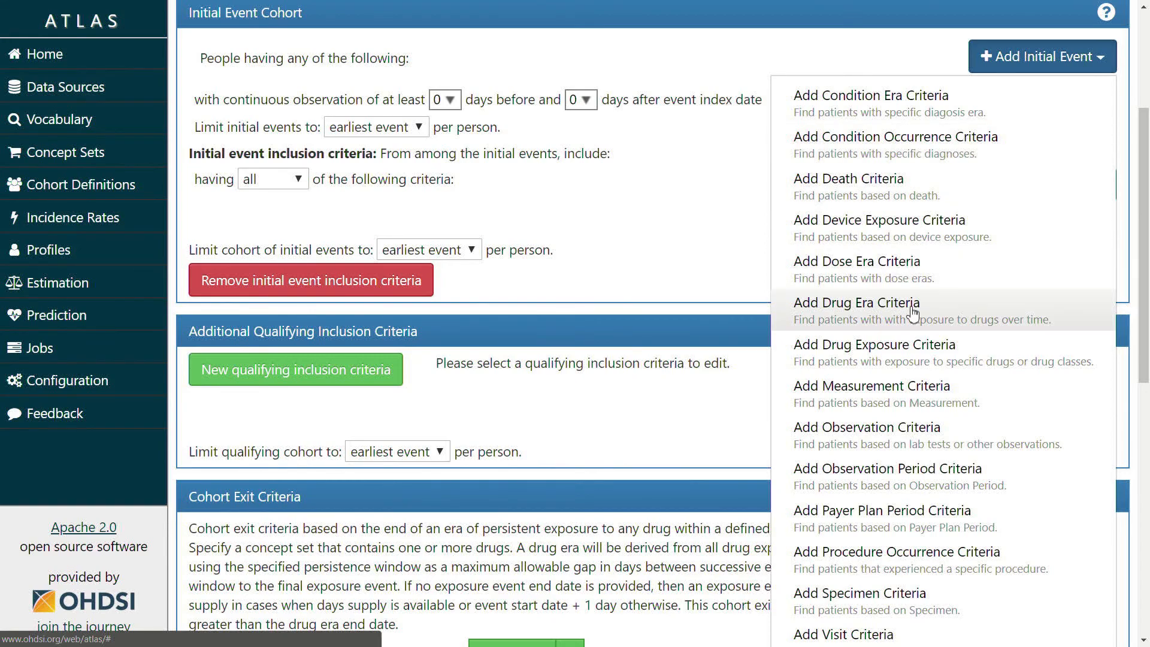
scroll(943, 344, "down", 1)
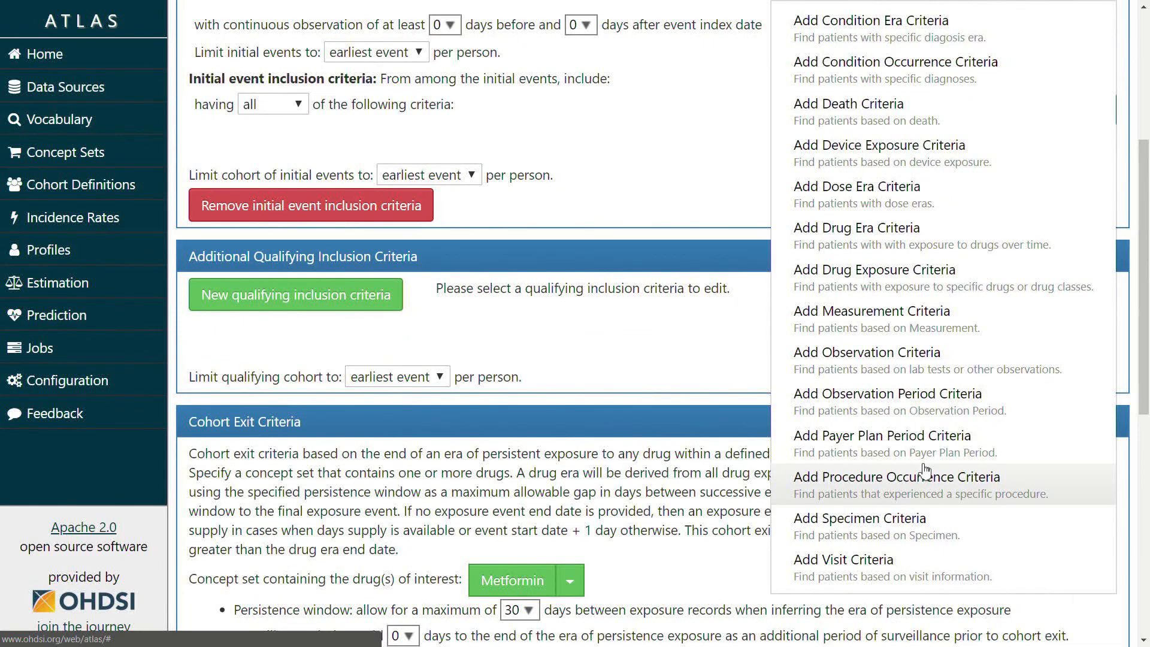
scroll(920, 470, "down", 2)
scroll(935, 351, "up", 3)
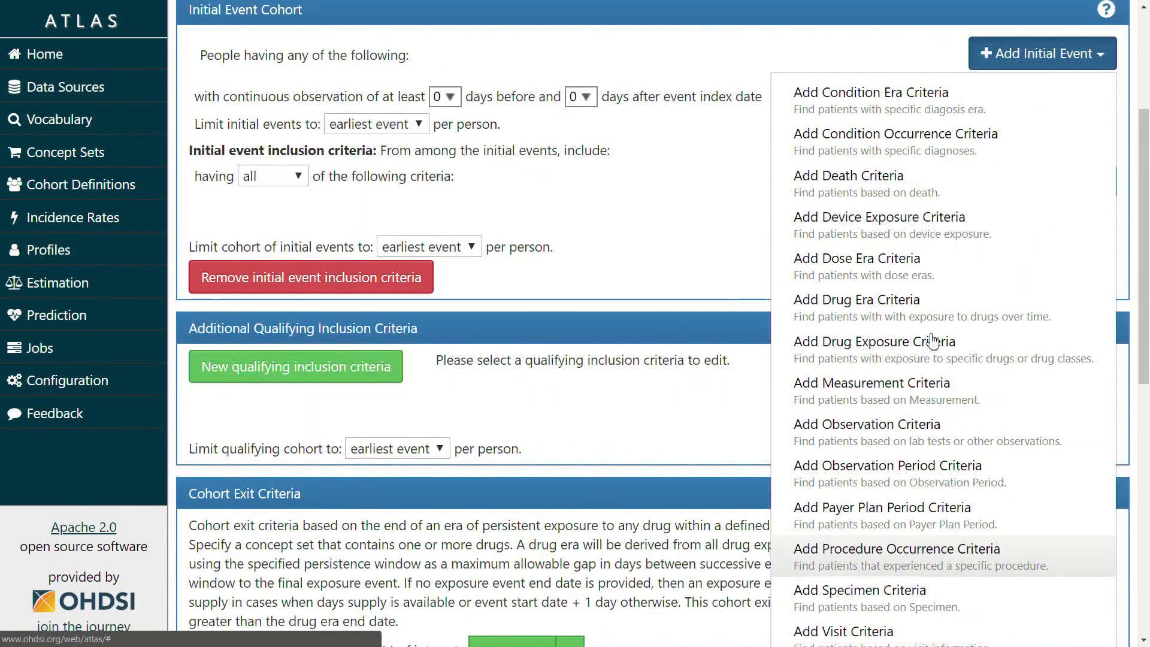
left_click(934, 359)
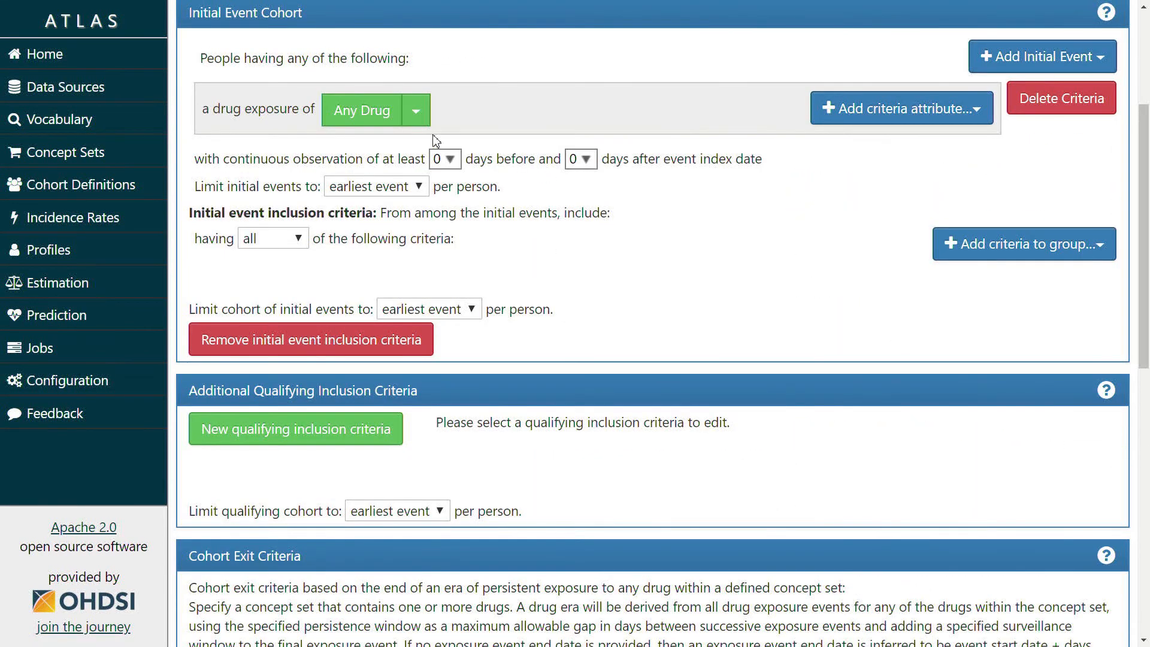
left_click(415, 111)
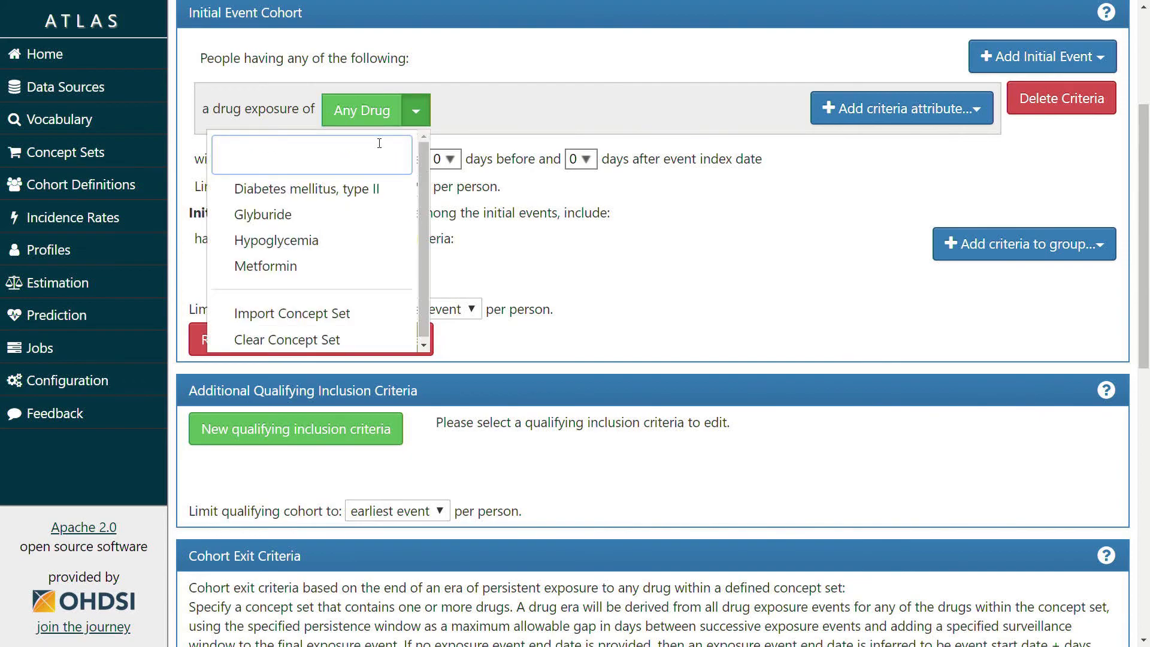
left_click(285, 267)
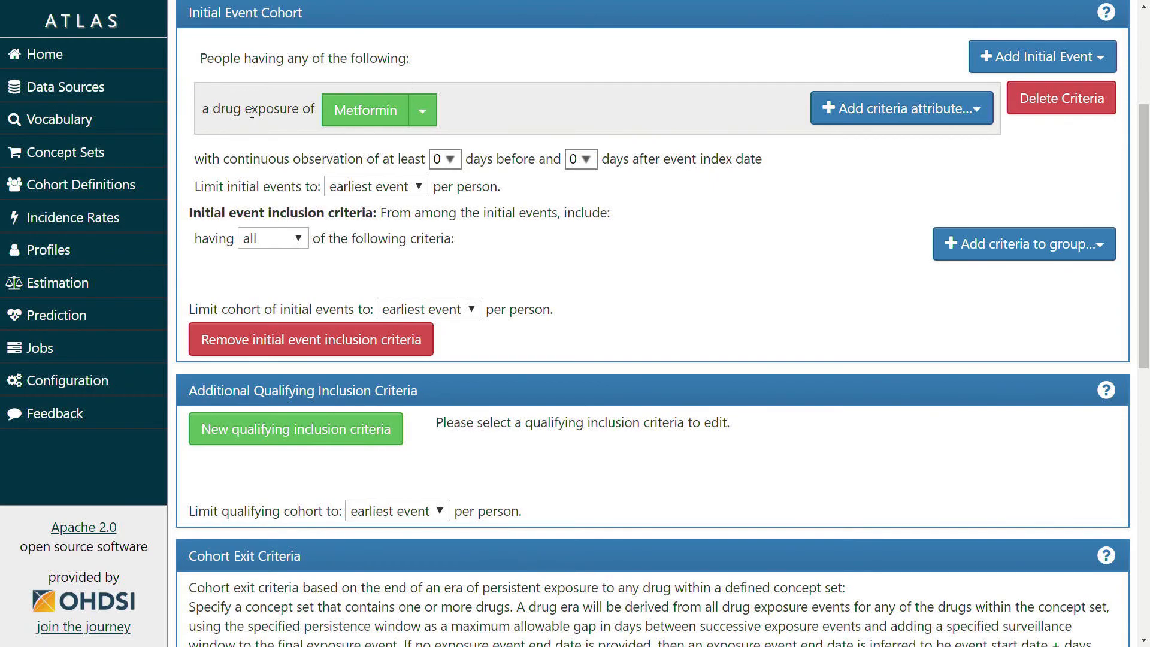
scroll(302, 375, "up", 3)
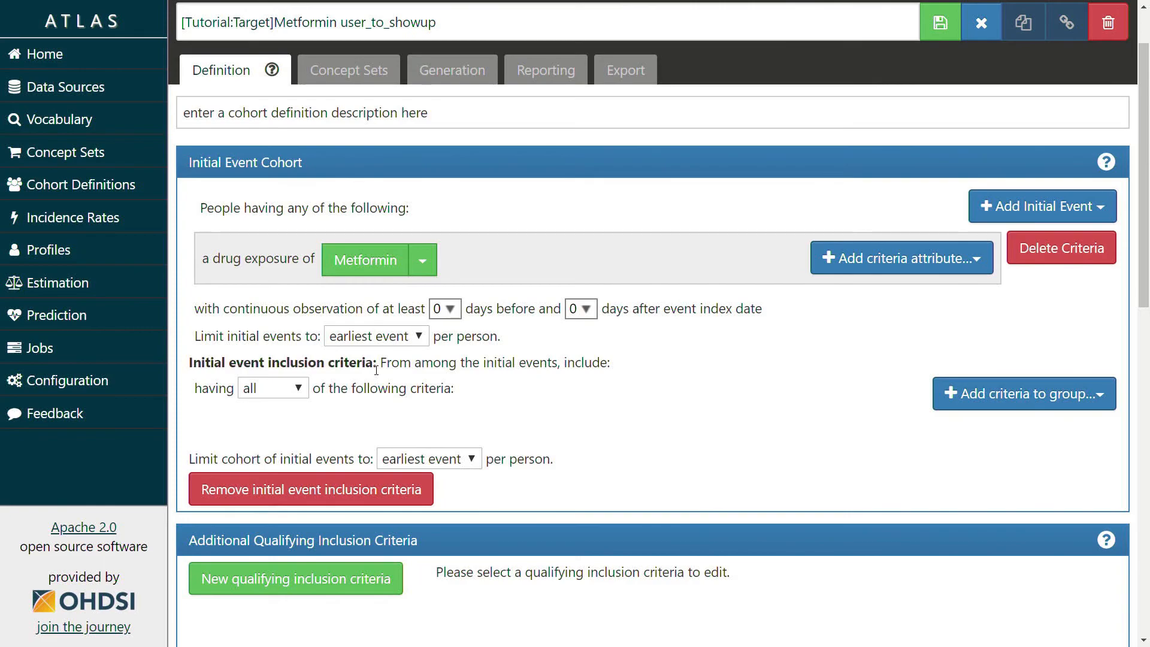
scroll(364, 238, "down", 1)
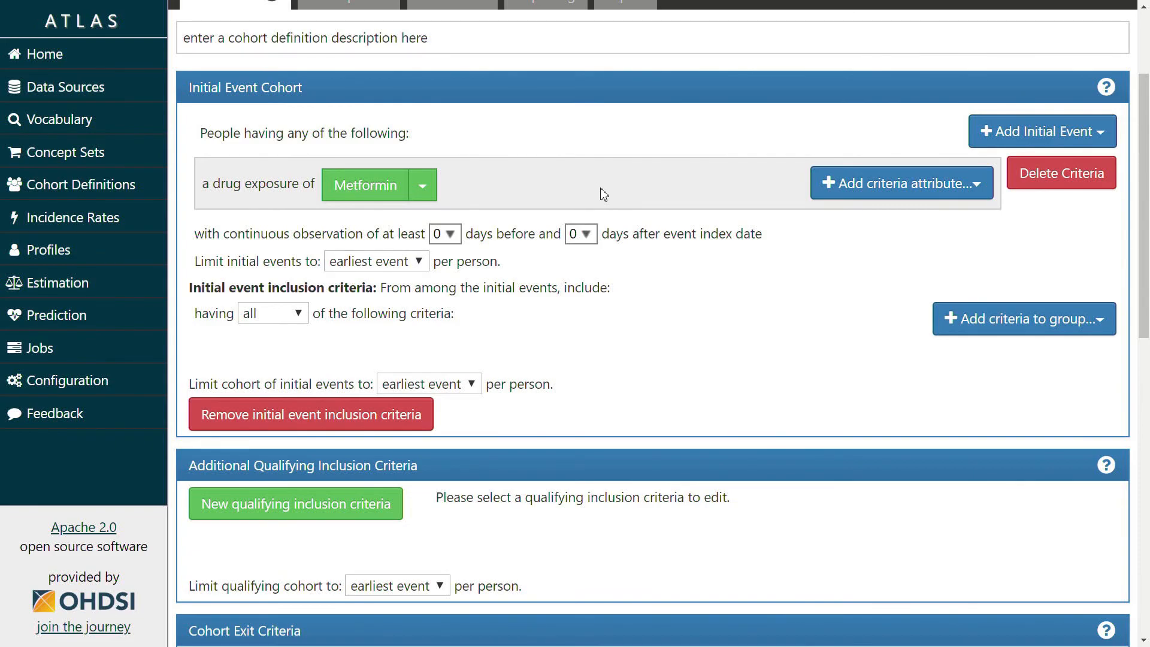
scroll(839, 288, "down", 1)
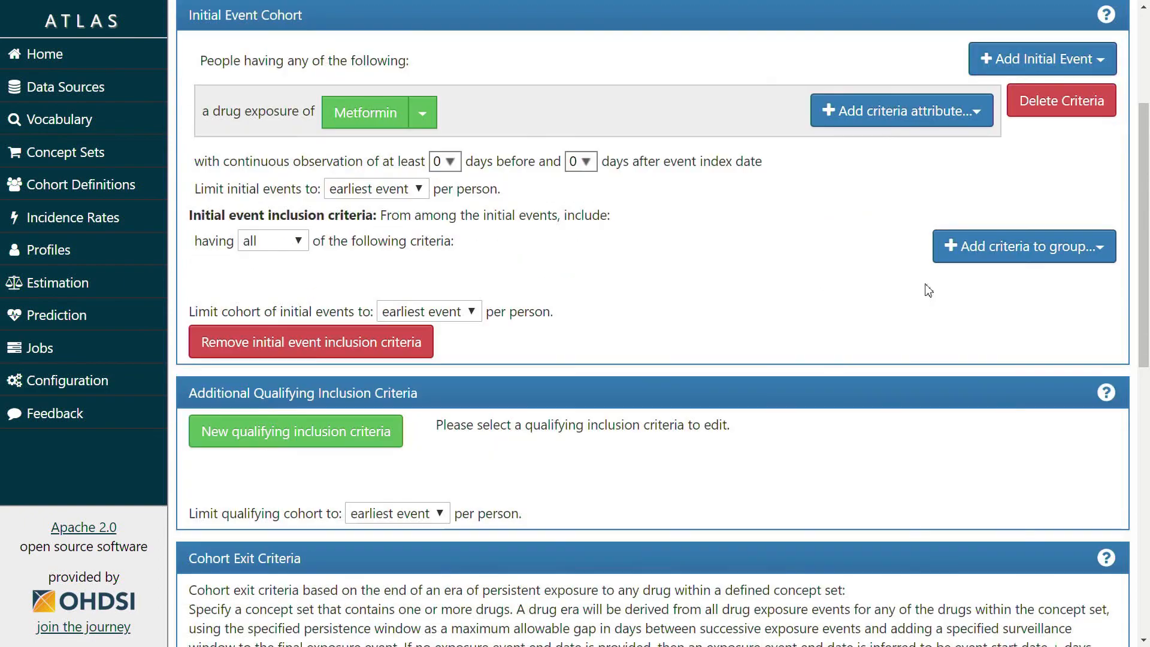
Add a Diabetes mellitus, type II condition occurrence criterion with its window ending 0 days after index
left_click(965, 247)
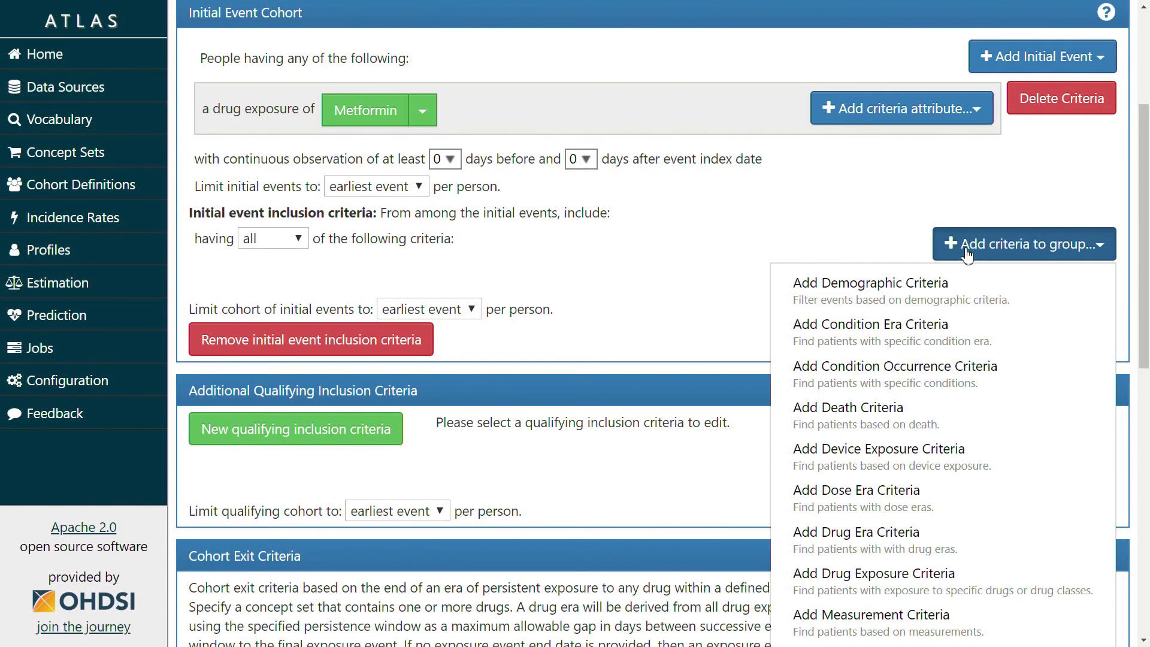
left_click(927, 374)
left_click(484, 329)
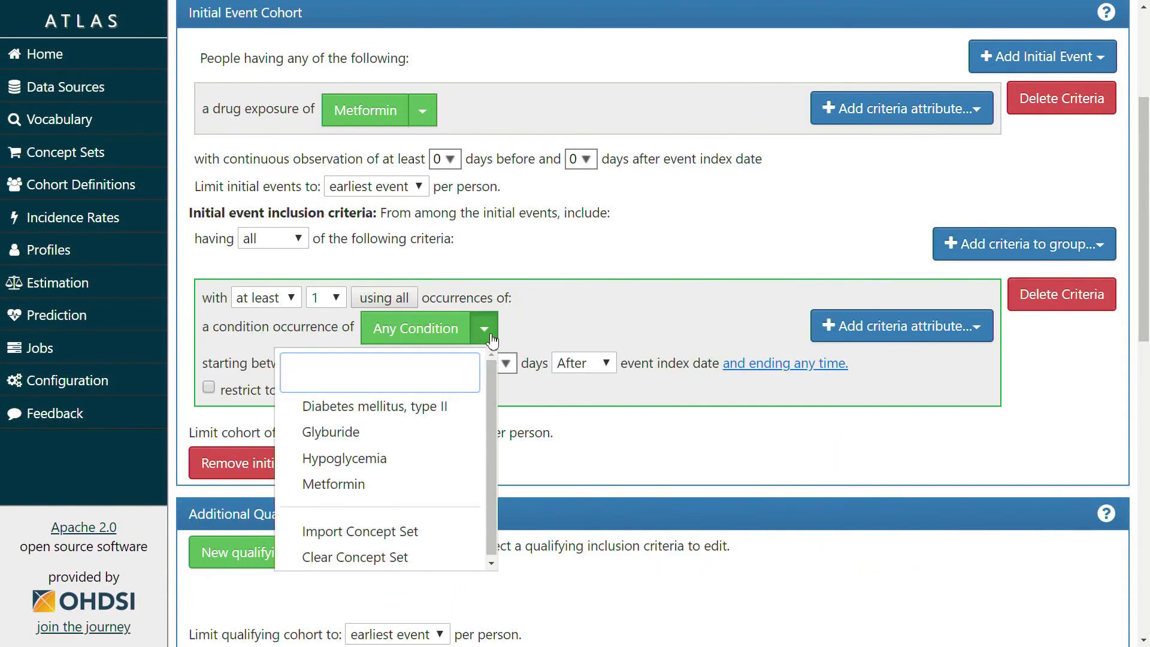
scroll(593, 328, "down", 1)
scroll(593, 328, "down", 2)
left_click(441, 265)
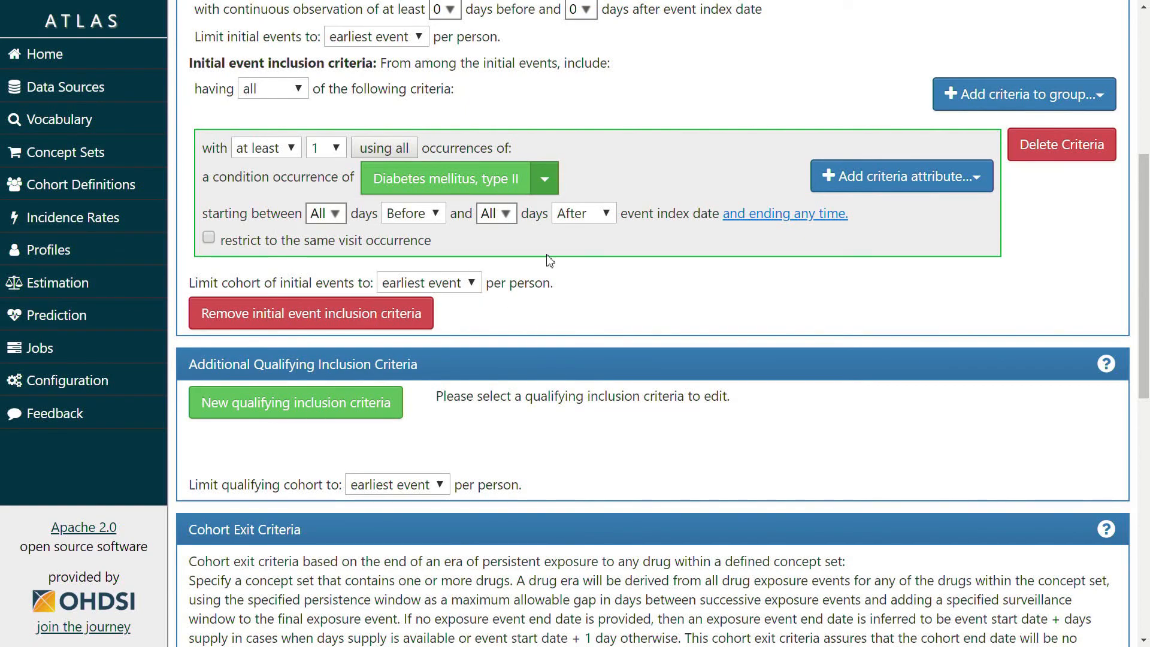
left_click(496, 213)
left_click(492, 265)
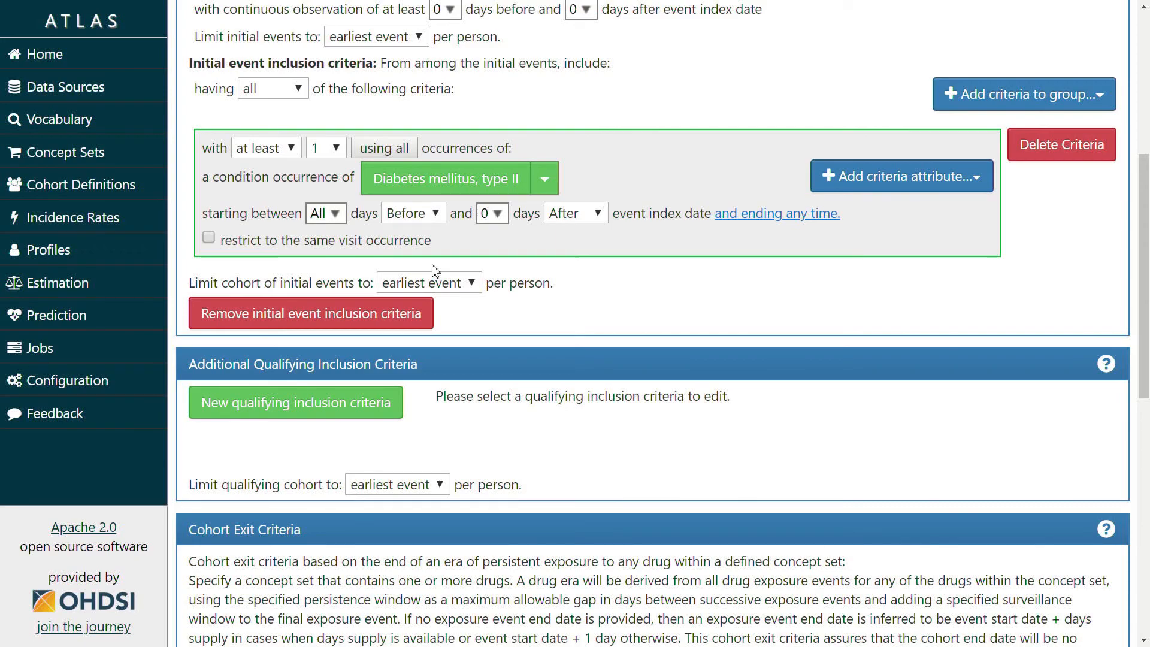
scroll(483, 207, "up", 3)
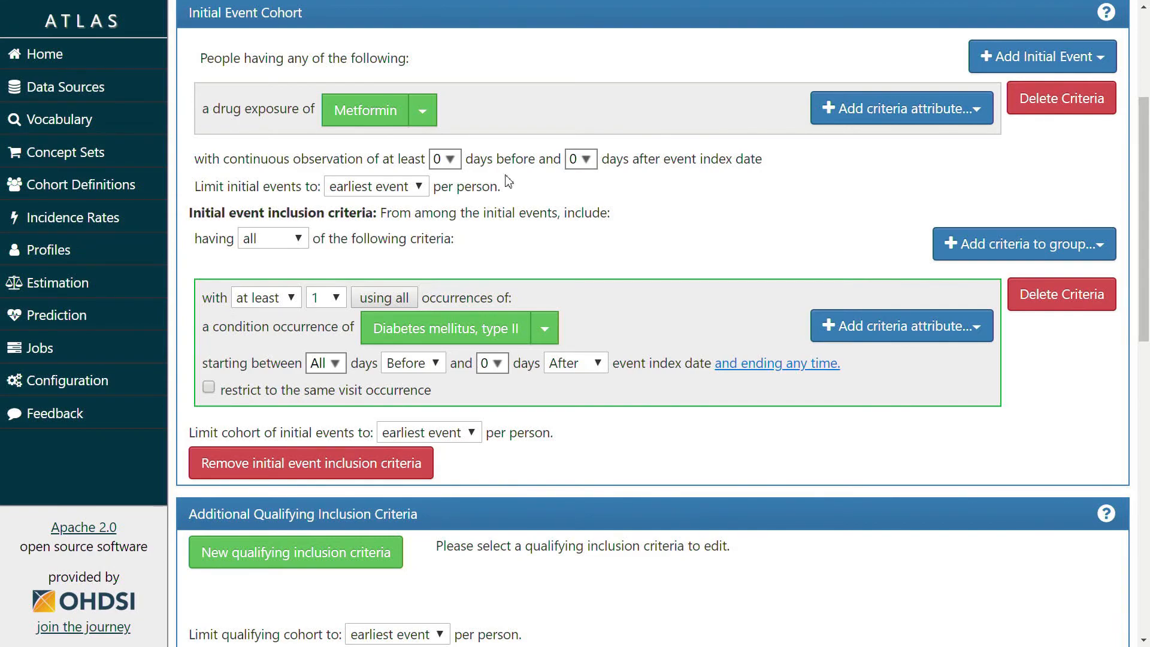
scroll(508, 180, "down", 4)
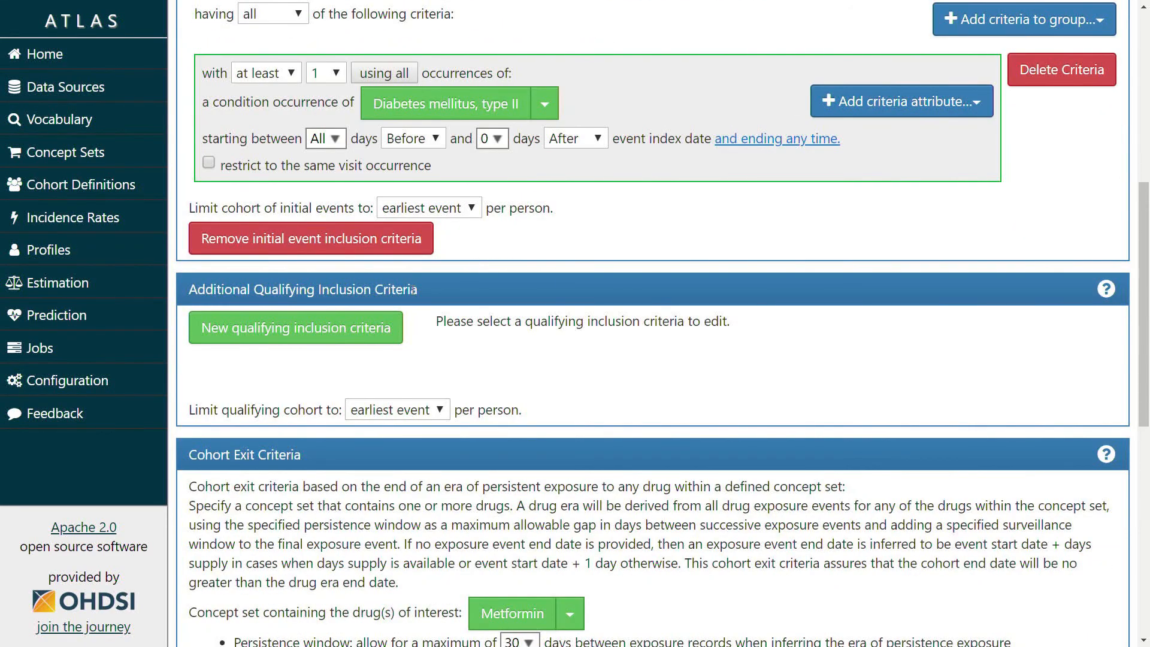
Add a qualifying rule allowing at most 0 Hypoglycemia condition occurrences up to 0 days after index
left_click(355, 336)
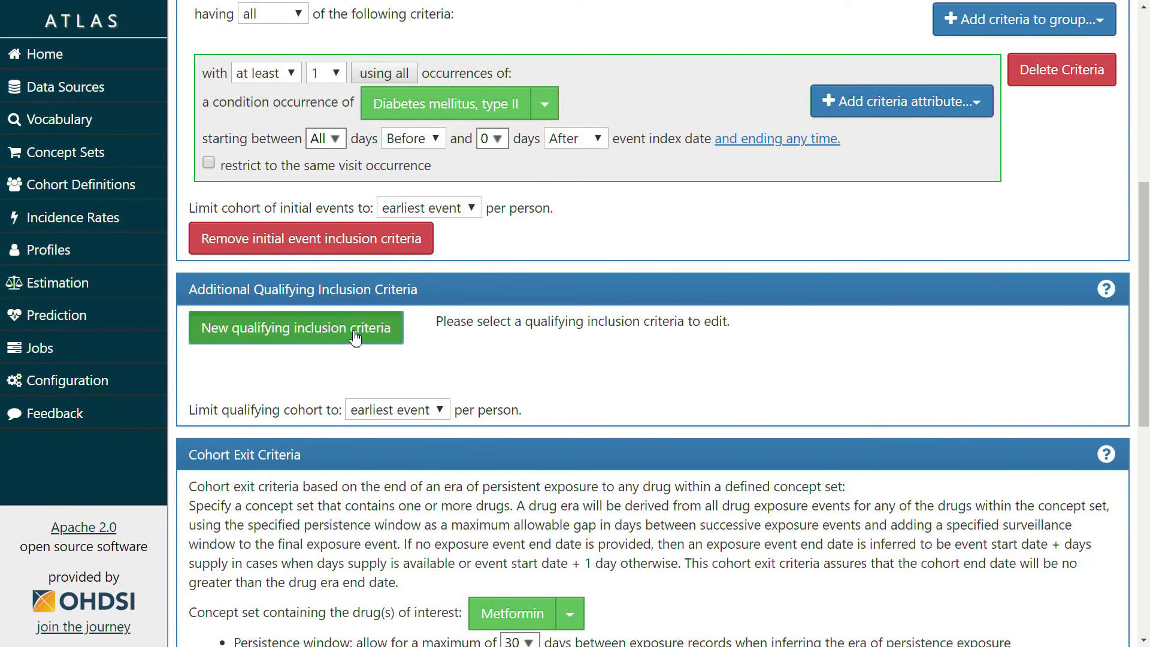
scroll(861, 417, "down", 1)
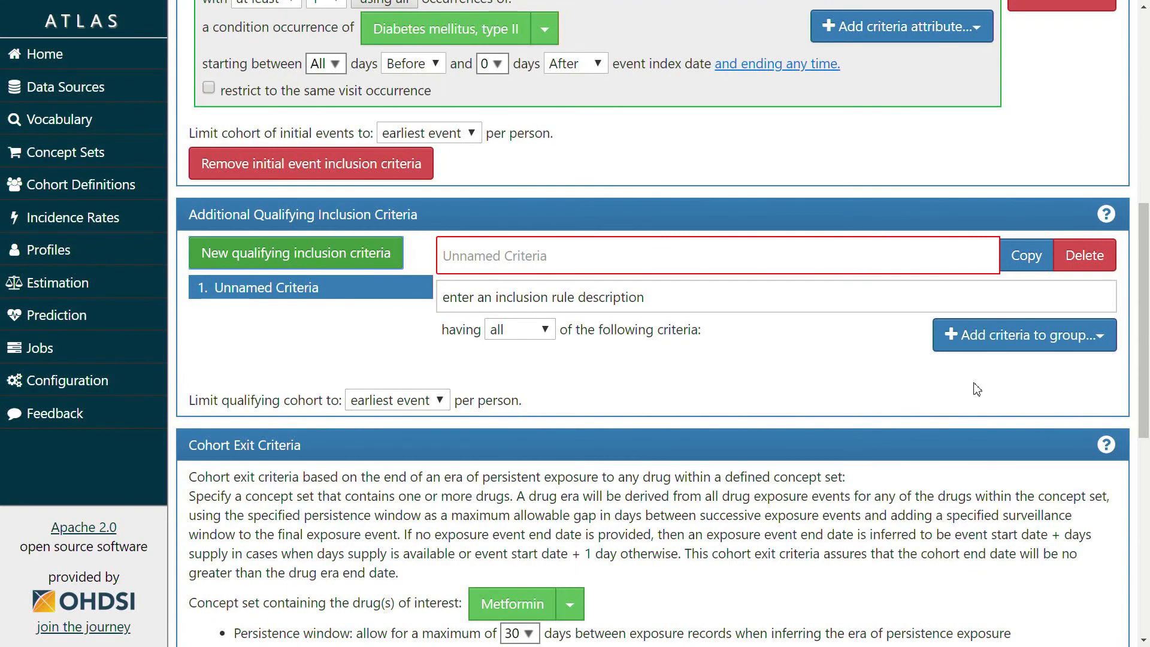
left_click(993, 341)
left_click(927, 467)
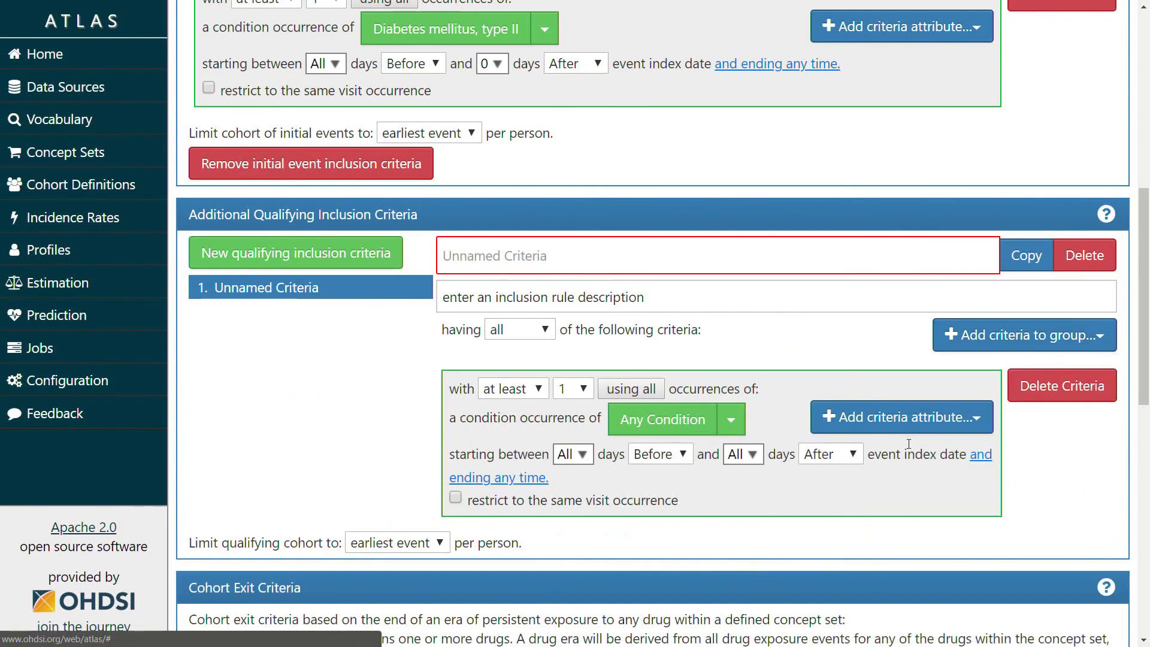
left_click(546, 389)
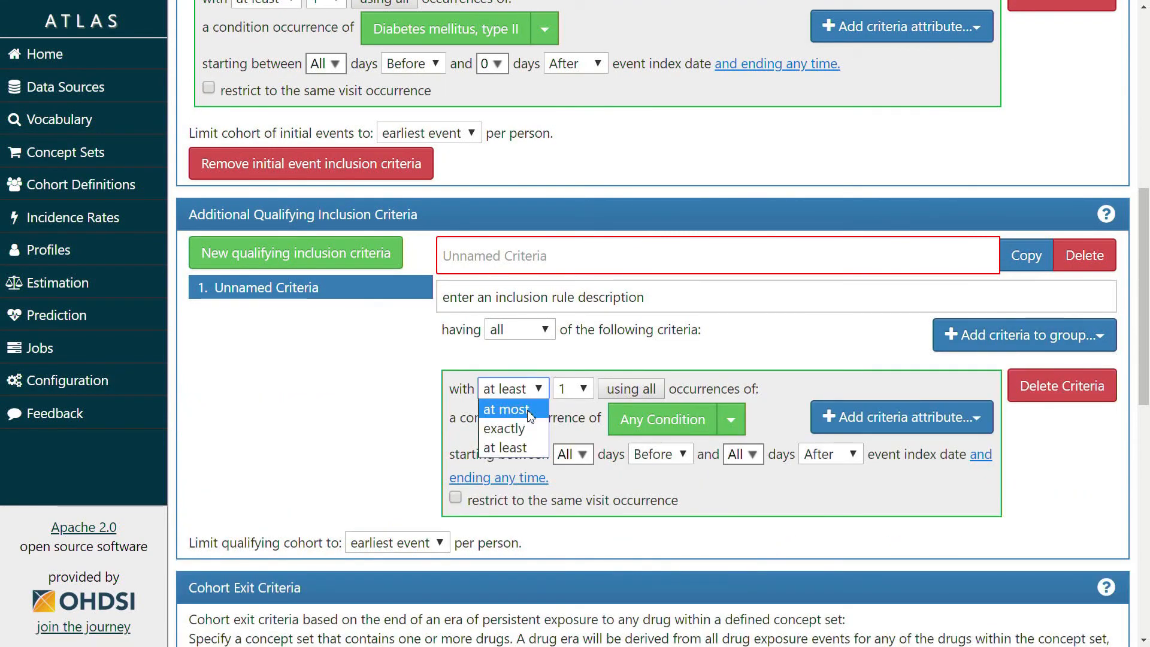
left_click(506, 409)
left_click(567, 389)
left_click(566, 404)
scroll(659, 384, "down", 1)
left_click(731, 346)
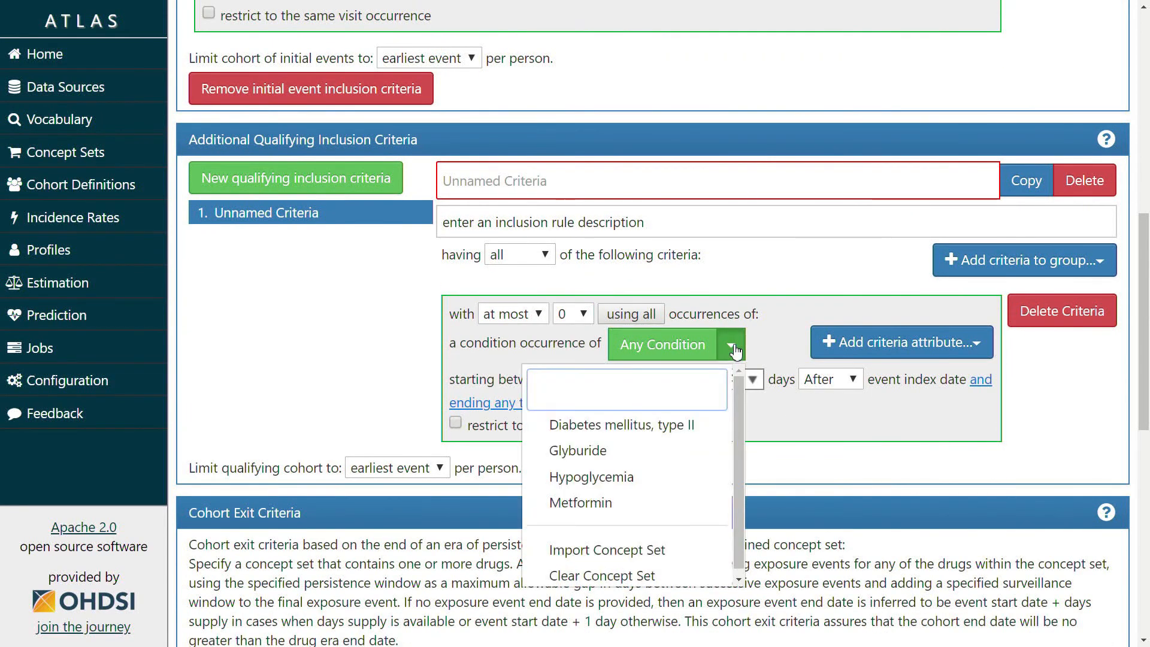
left_click(606, 477)
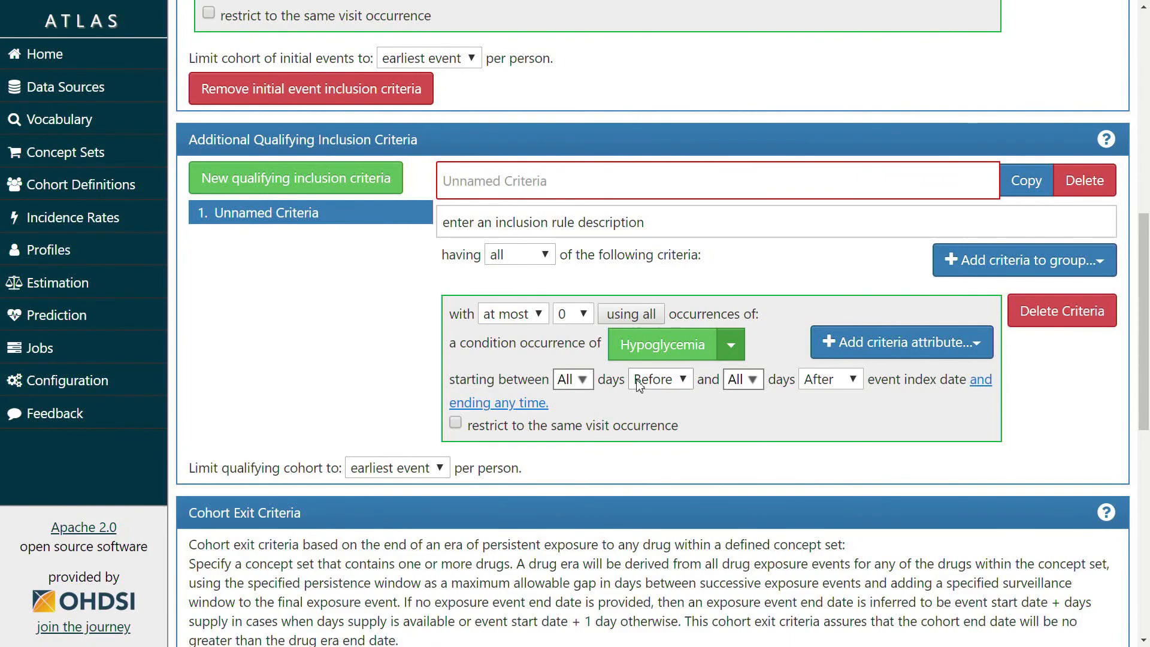
left_click(742, 379)
left_click(746, 425)
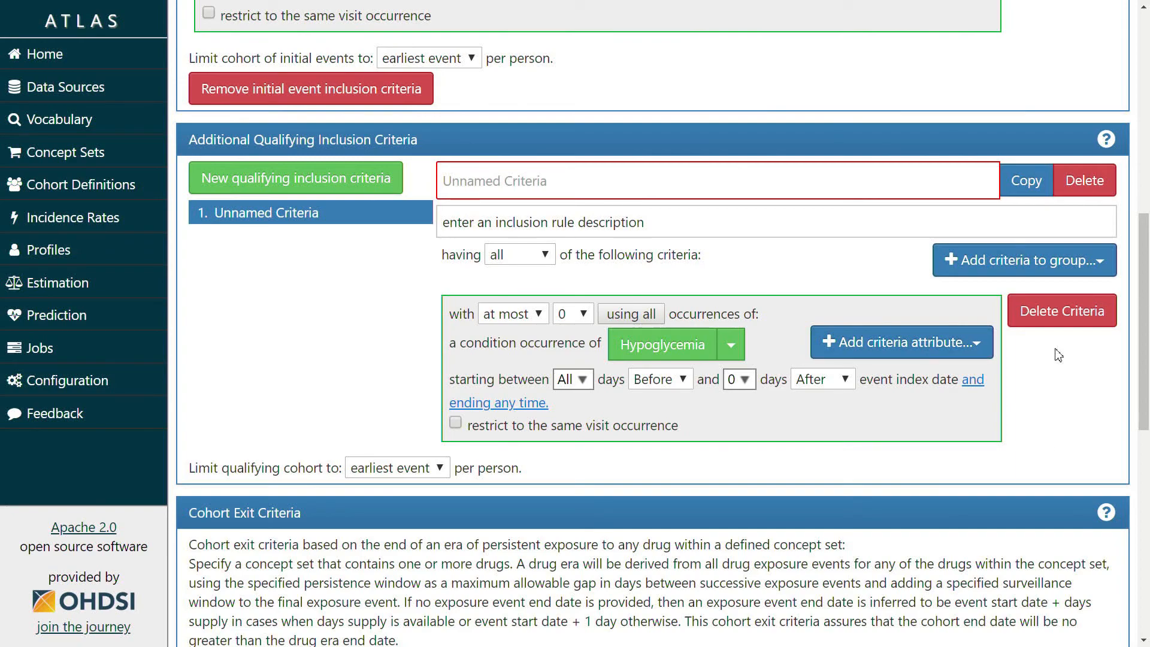
Name the rule 'Without previous history of hypoglycemia', reuse it as the description, and add a second rule
left_click(545, 184)
type("WIthou")
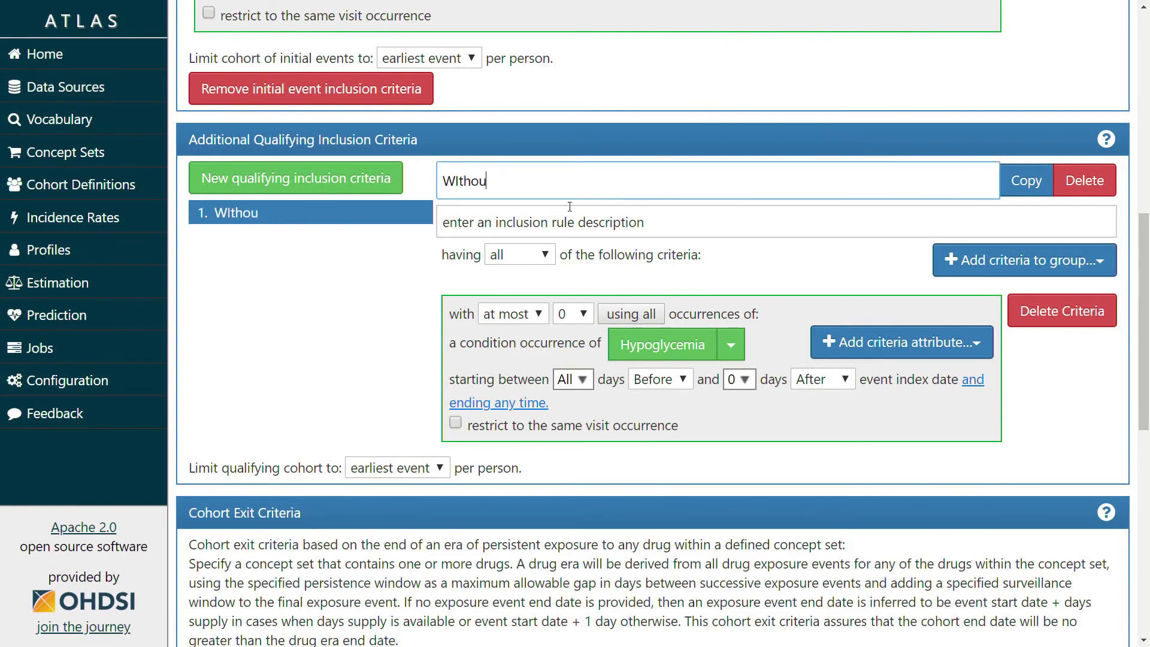
type("t previous history of h")
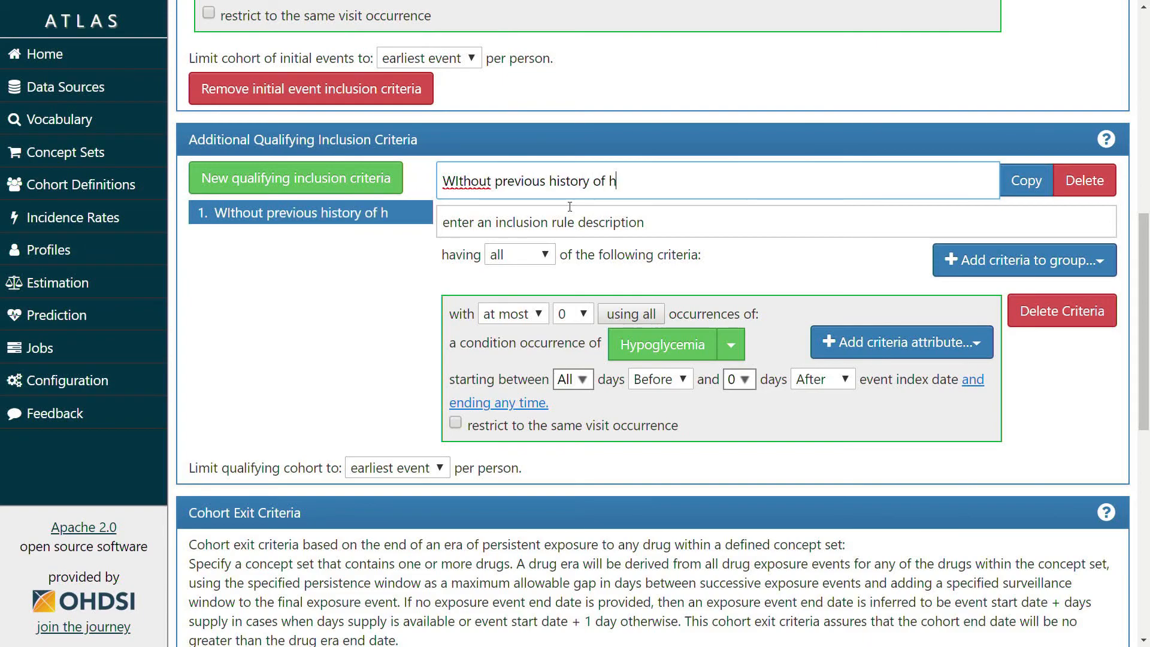
type("ypoglycemia")
key("shift+Left")
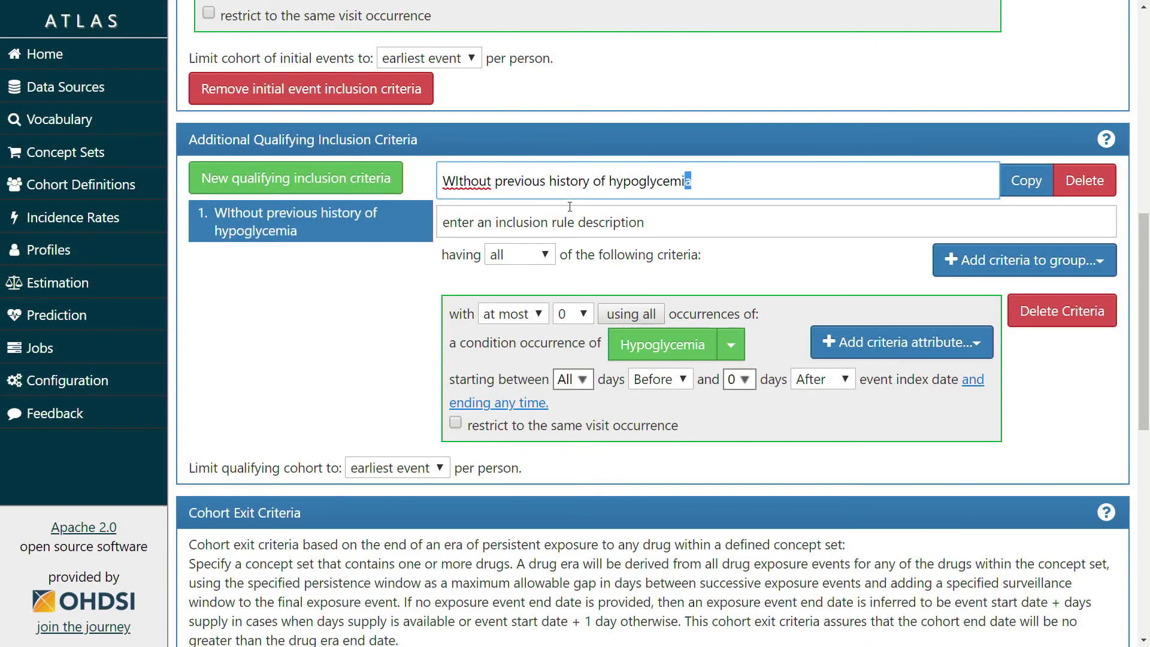
left_click_drag(688, 181, 447, 178)
key("ctrl+z")
left_click_drag(717, 181, 442, 181)
key("ctrl+c")
left_click(605, 222)
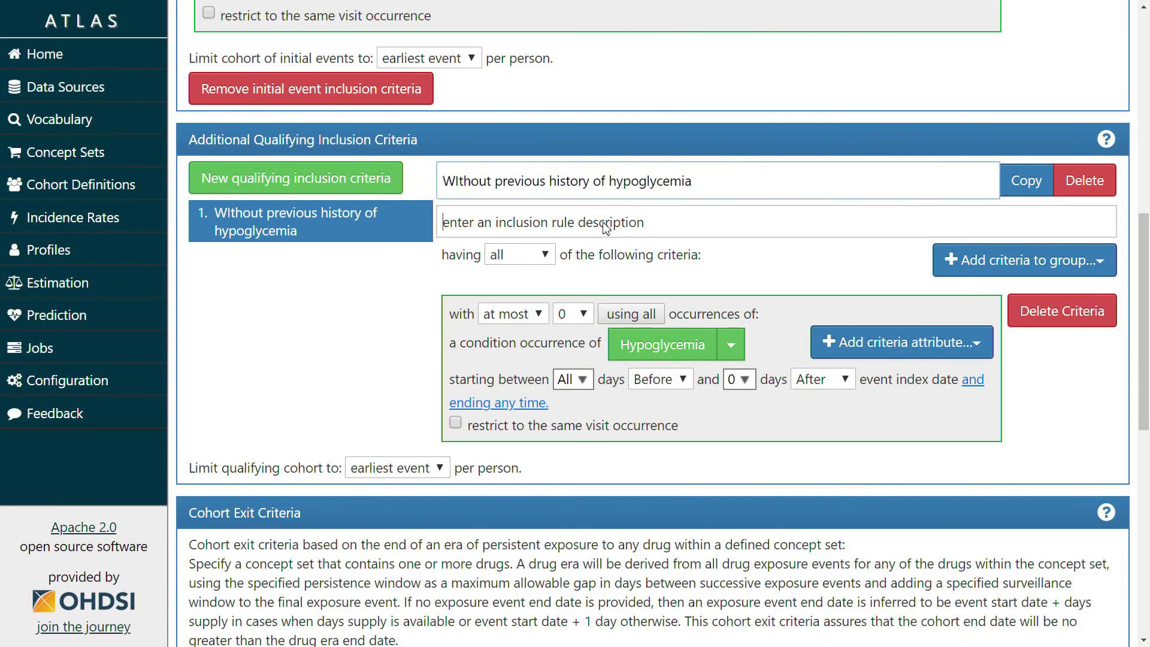
key("ctrl+v")
left_click(352, 186)
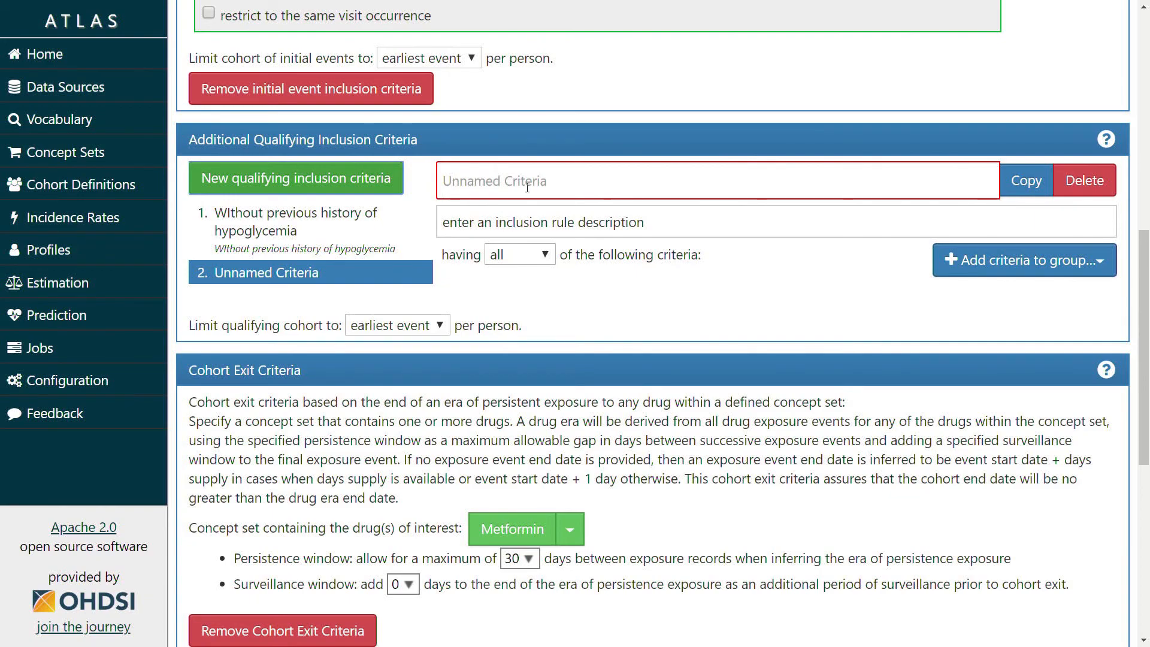
Name the second rule 'Without previous history of glyburide' and copy the name into its description
left_click(572, 197)
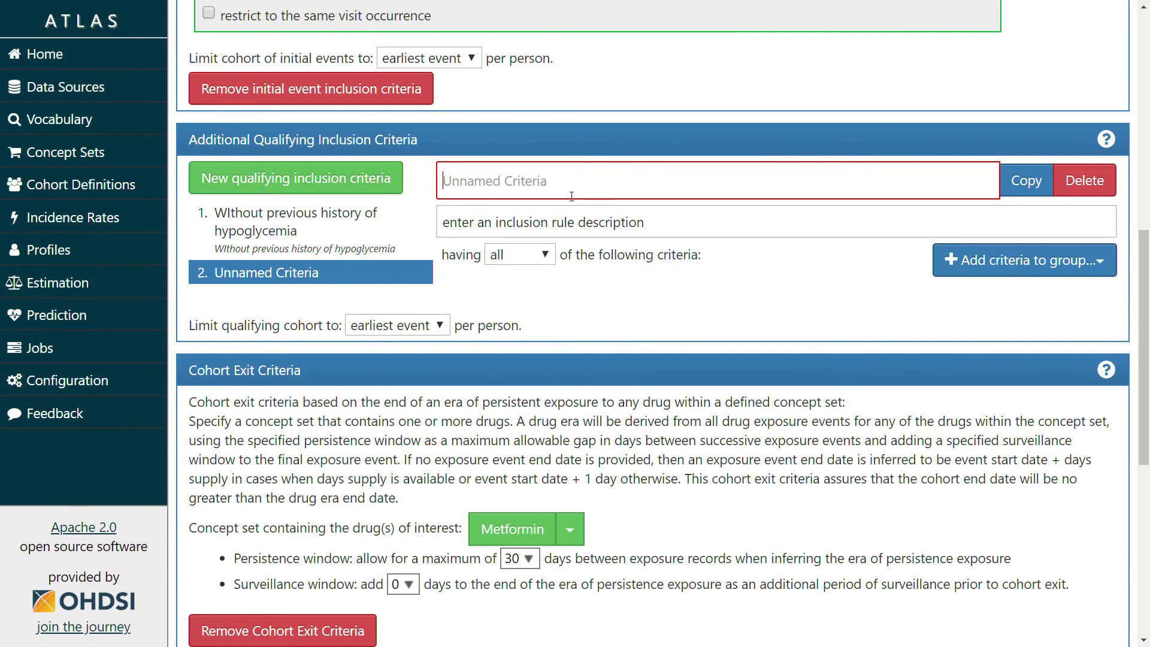
type("Without previous hi")
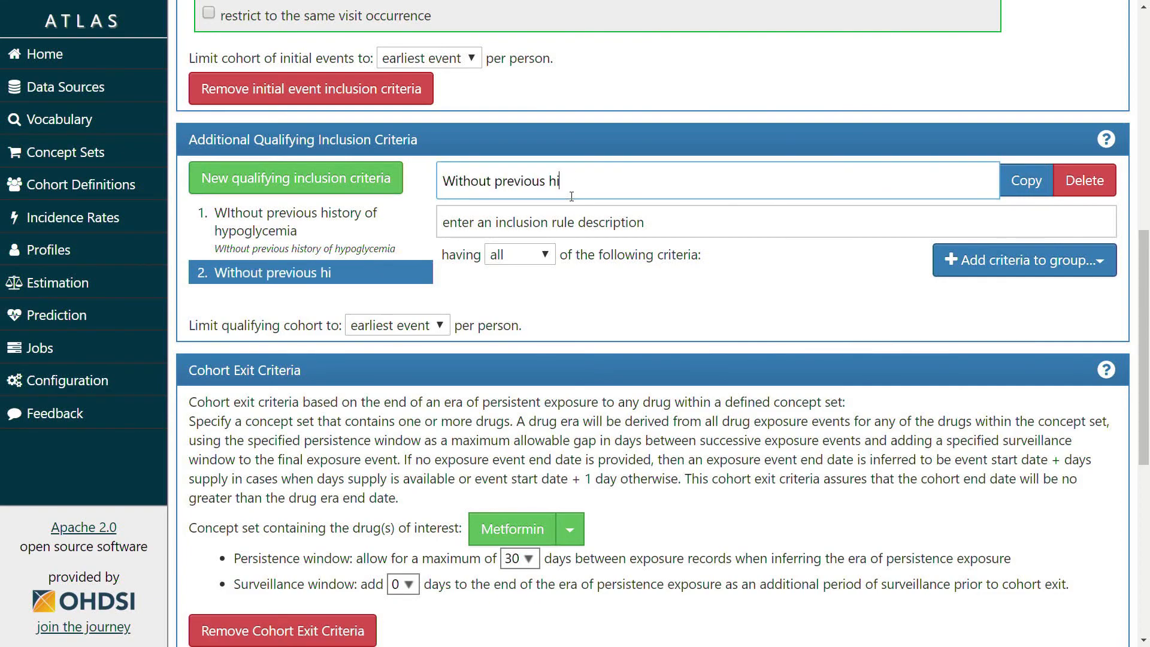
type("story of glyburide")
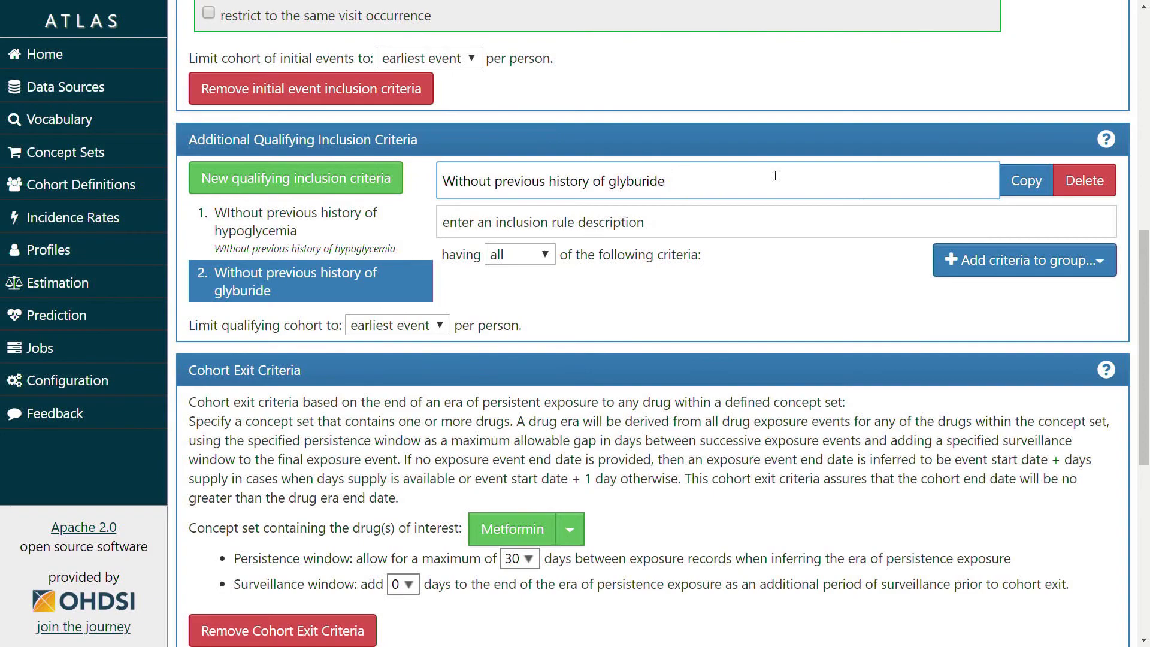
key("ctrl+a")
key("ctrl+c")
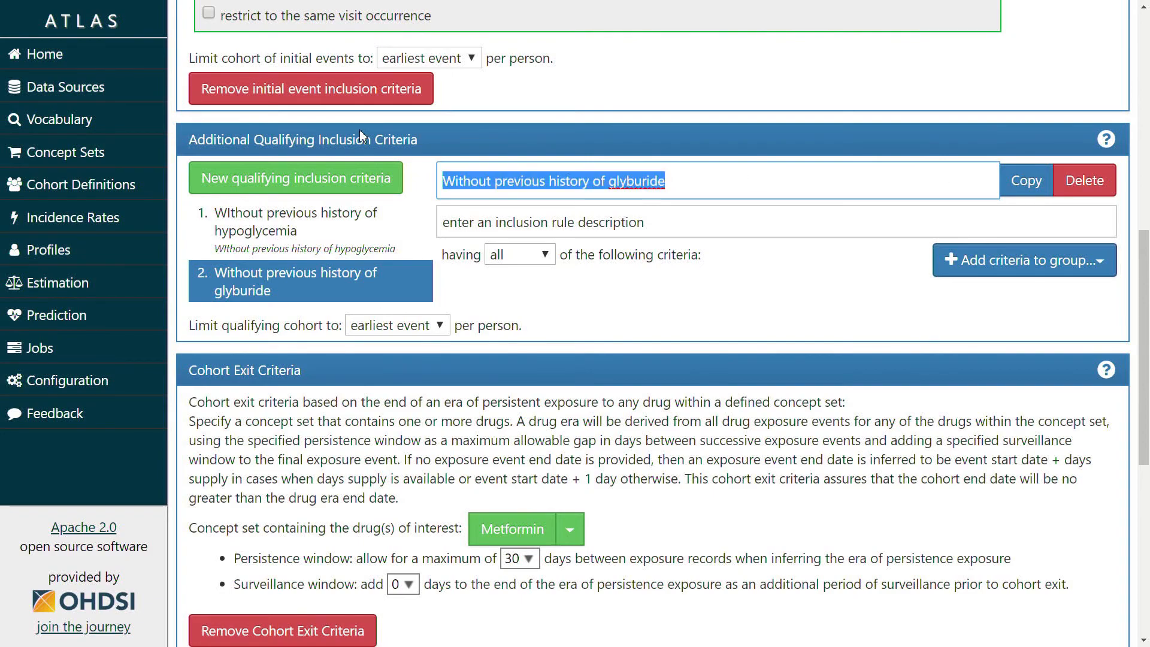
left_click(601, 228)
key("ctrl+v")
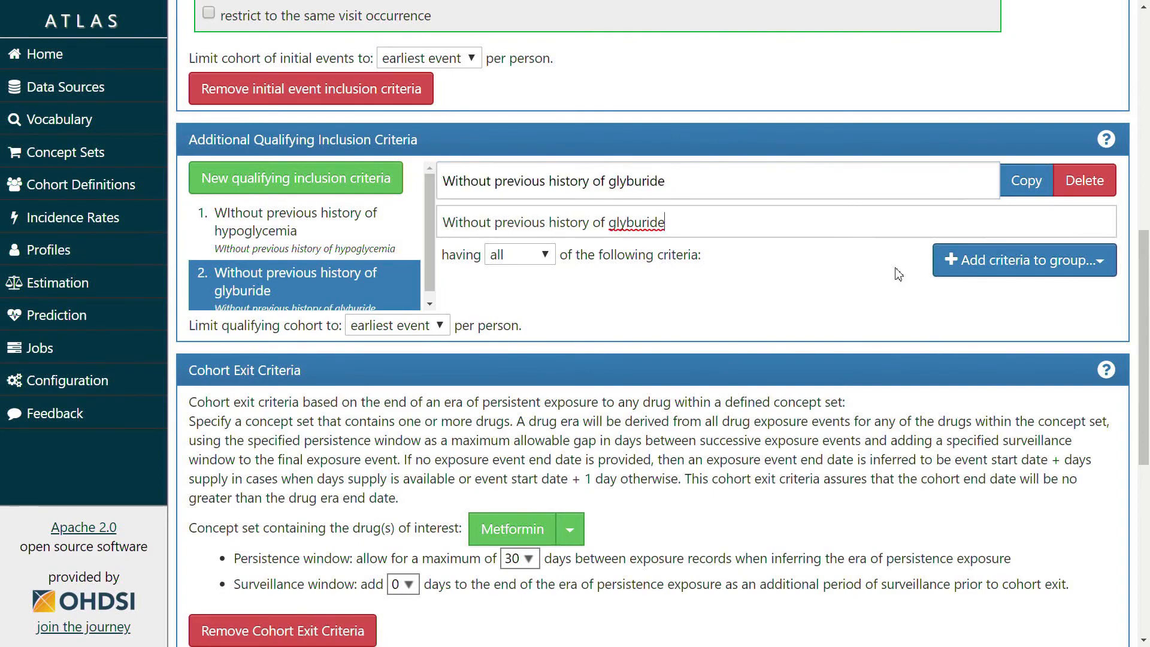
Add a drug exposure criterion allowing at most 0 Glyburide exposures up to 0 days after index
left_click(986, 268)
scroll(930, 460, "down", 3)
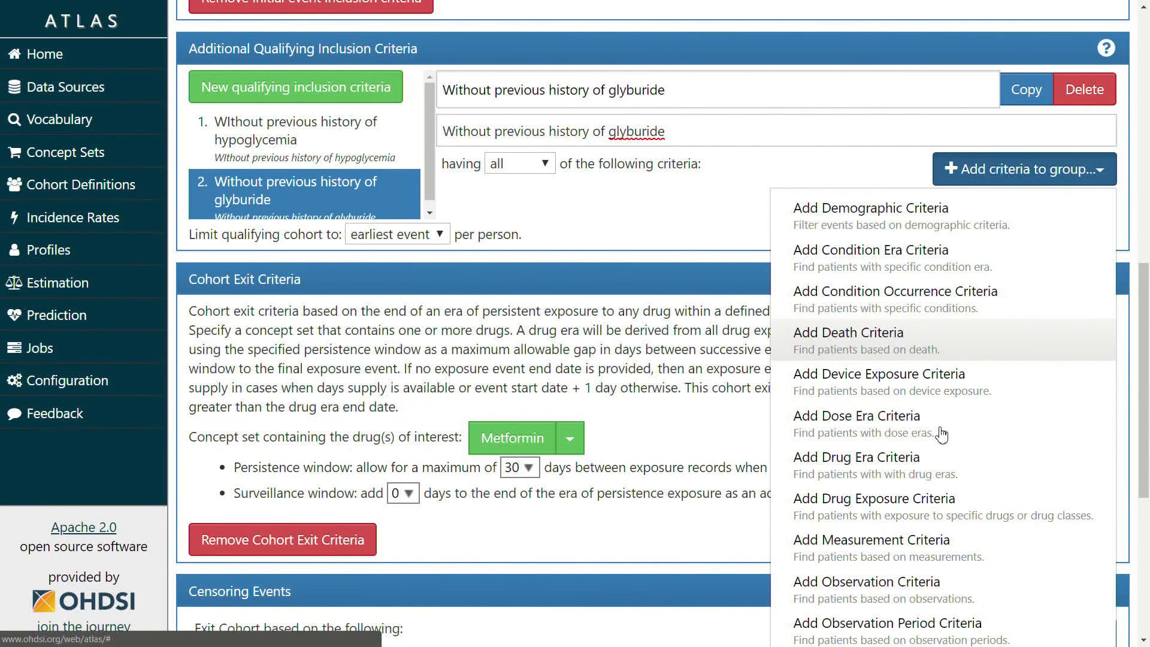
left_click(919, 378)
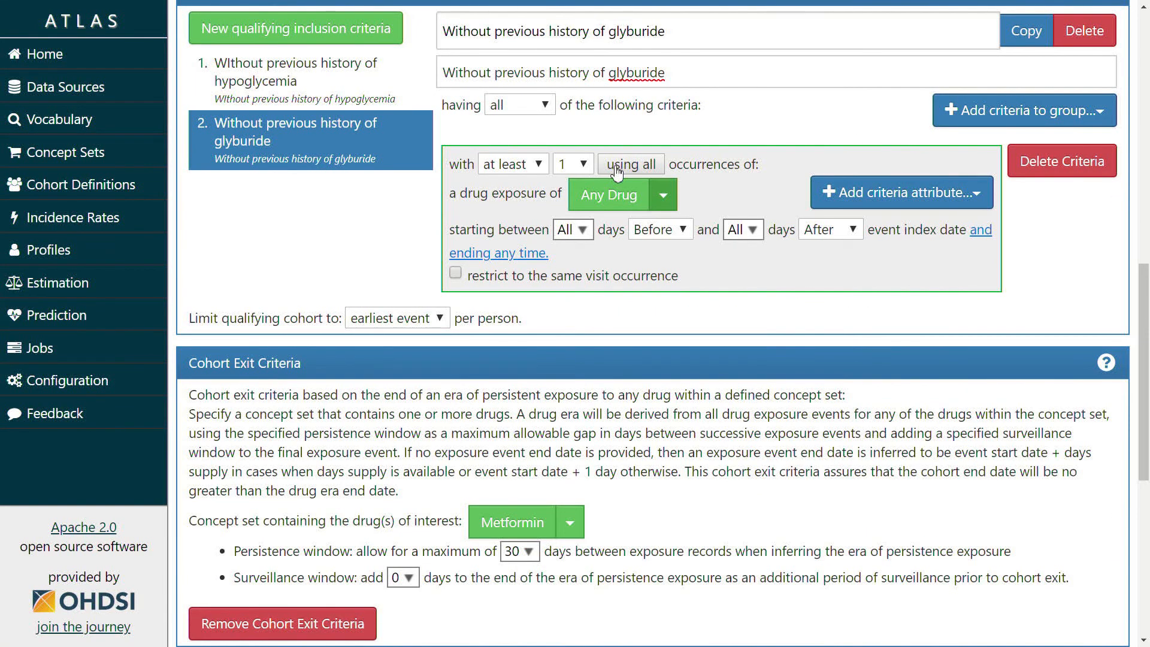
left_click(514, 164)
left_click(509, 179)
left_click(575, 165)
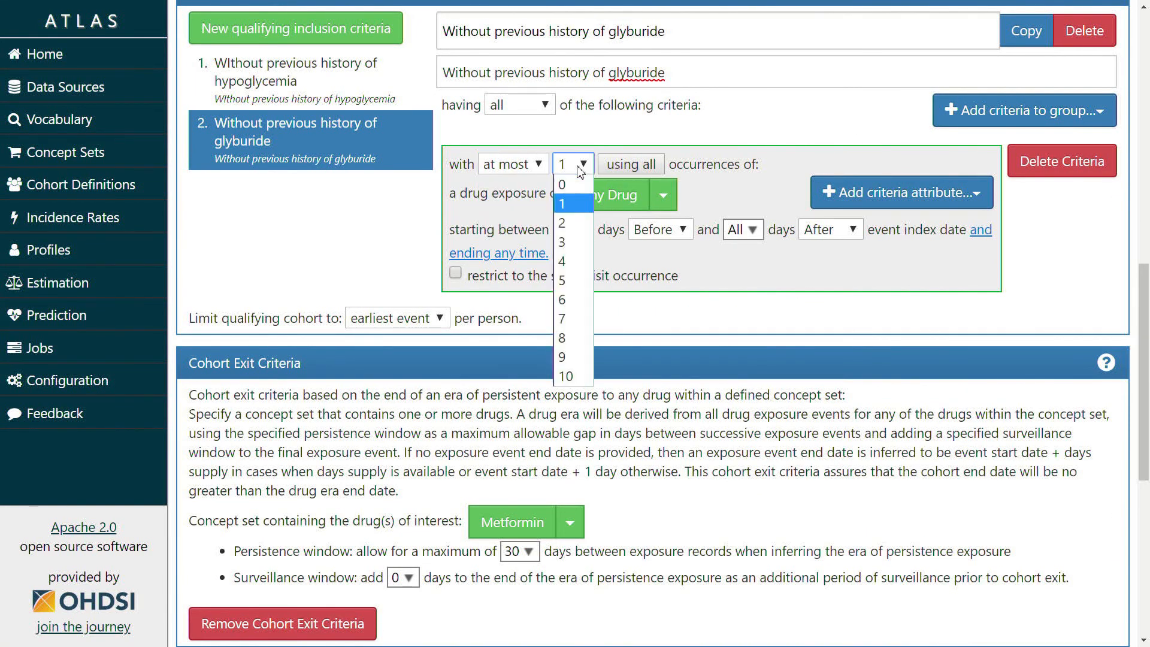
left_click(569, 179)
left_click(673, 208)
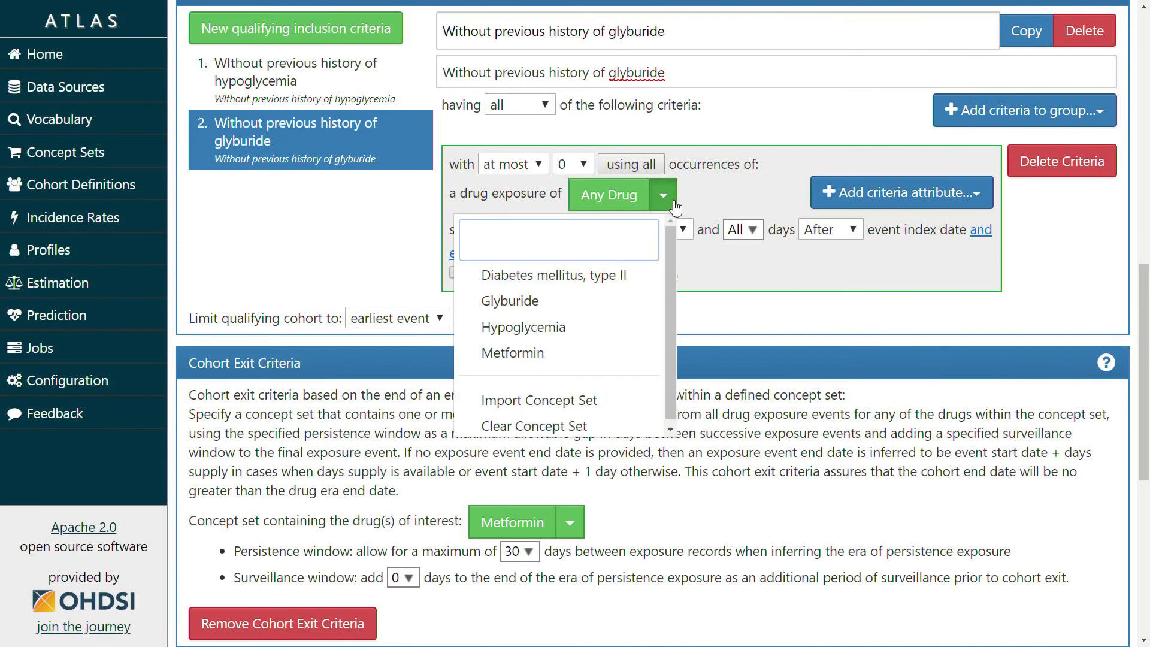
left_click(577, 303)
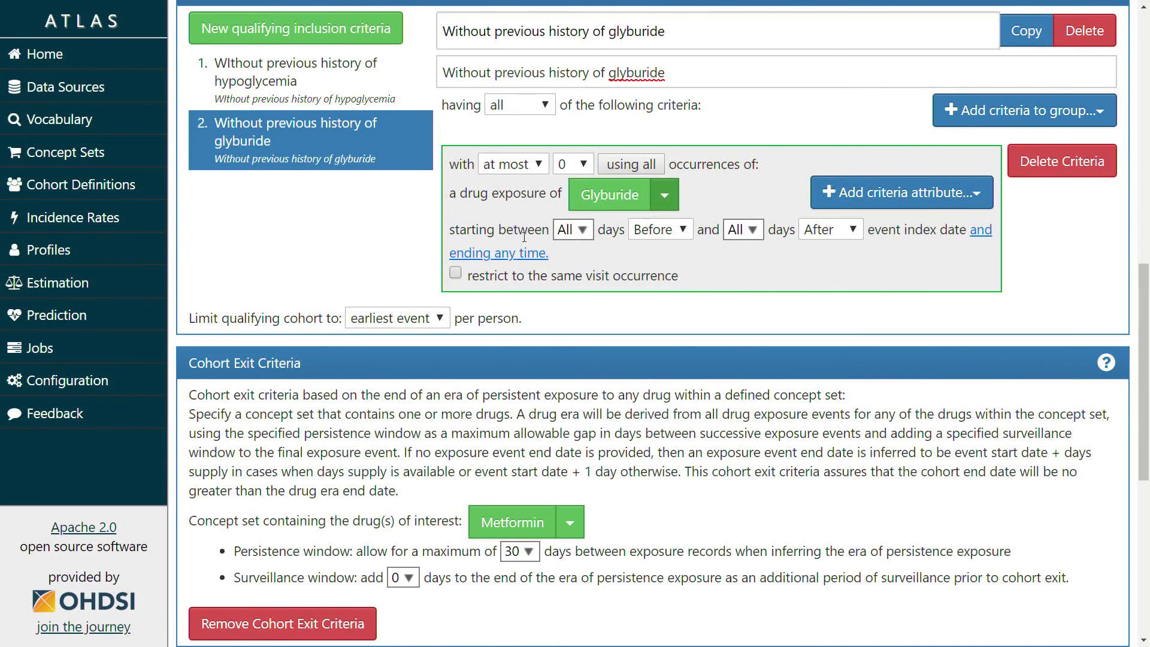
left_click(727, 231)
left_click(734, 280)
scroll(843, 290, "up", 3)
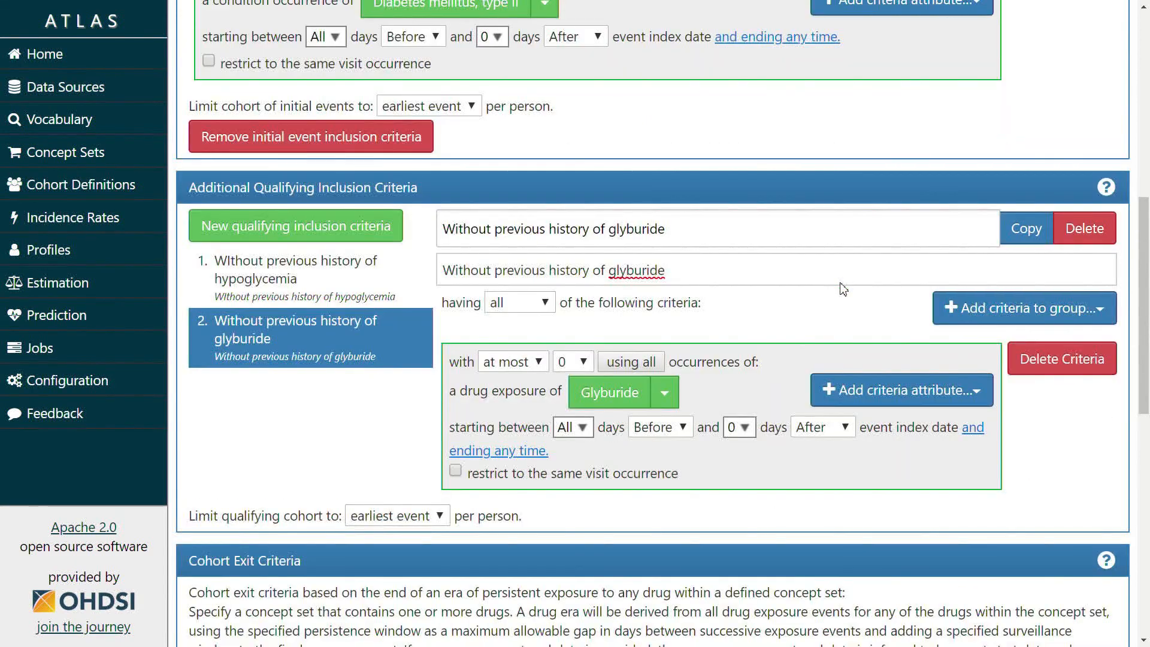
scroll(843, 289, "up", 7)
scroll(844, 289, "down", 13)
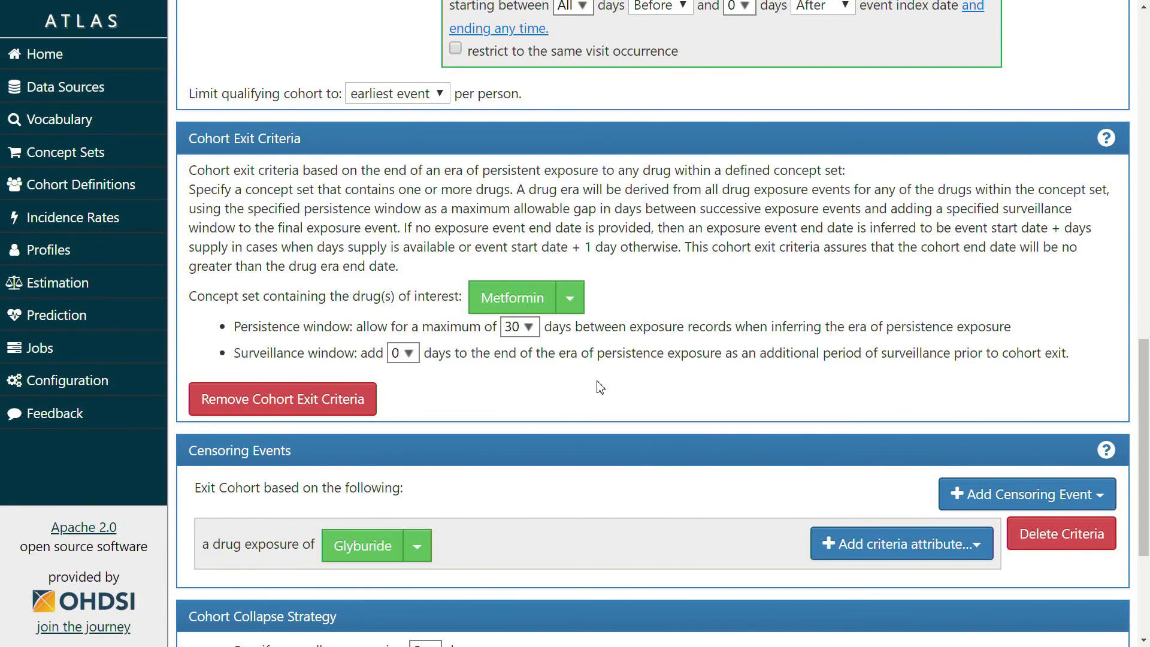
scroll(539, 350, "down", 1)
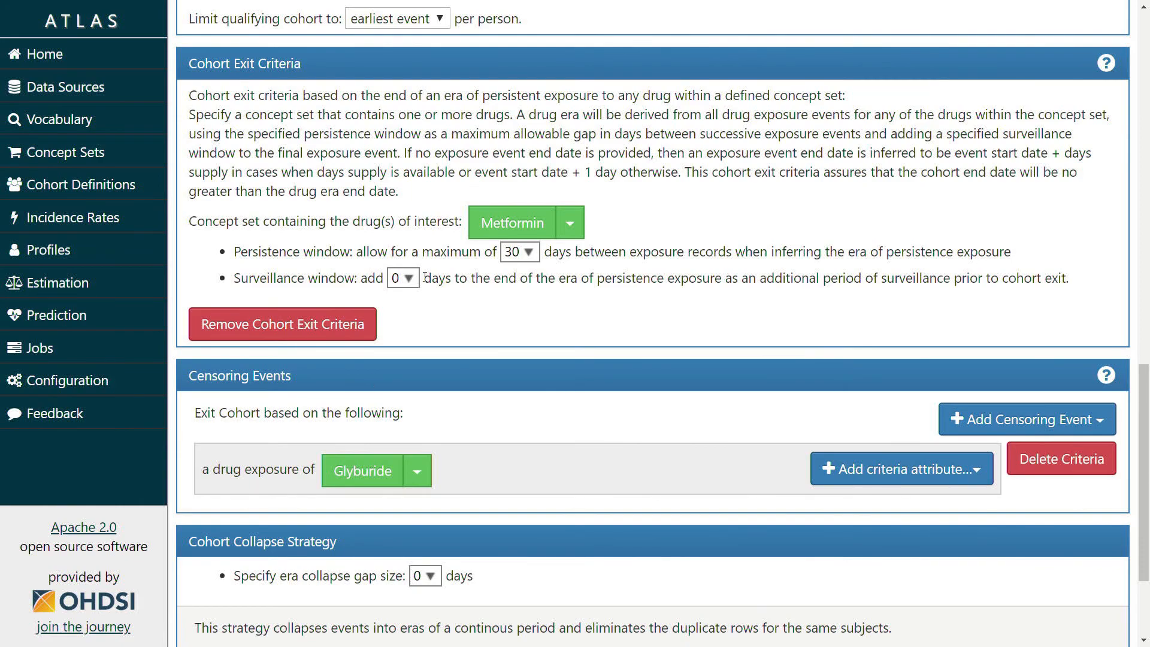
scroll(509, 312, "down", 1)
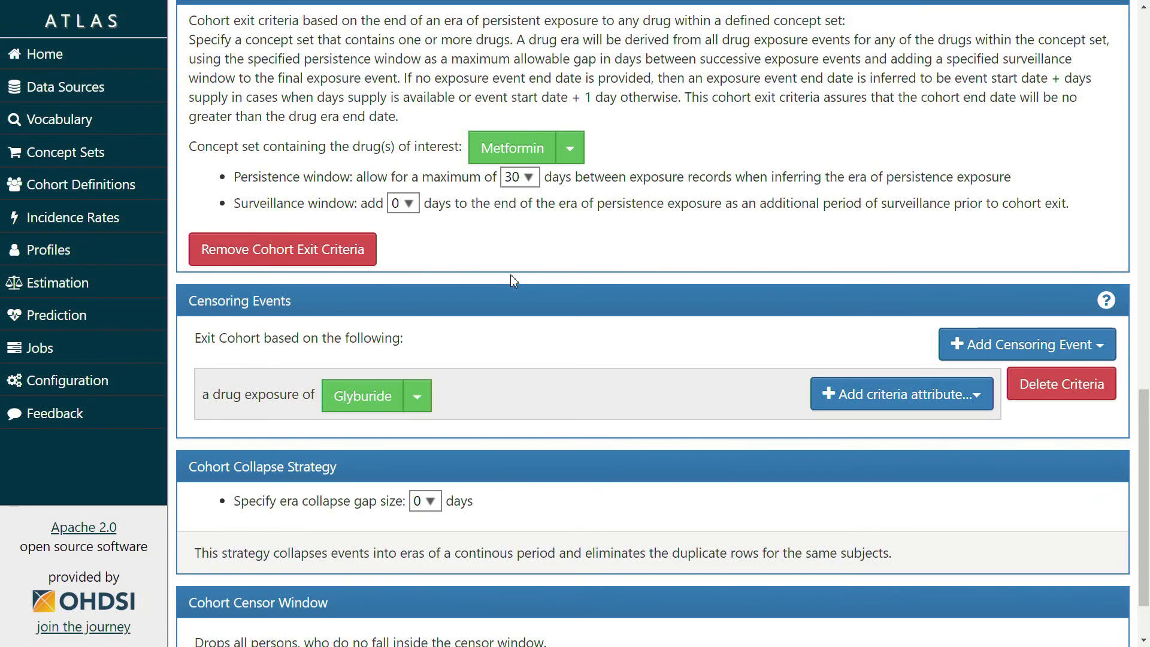
scroll(513, 280, "down", 1)
scroll(564, 315, "up", 8)
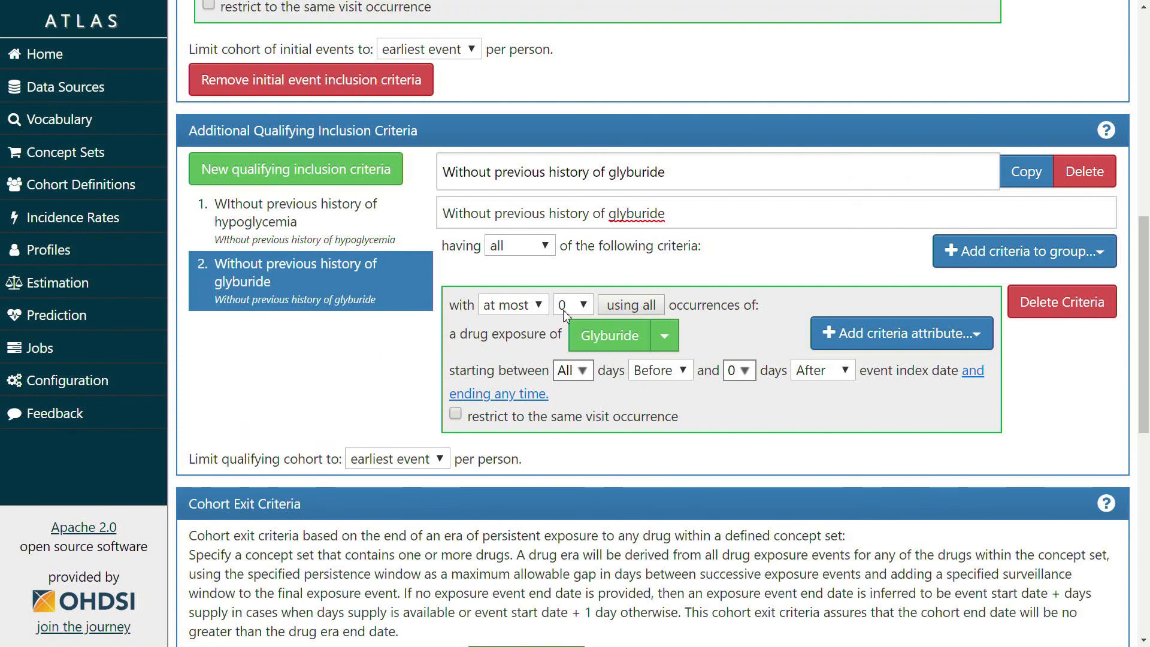
scroll(564, 314, "up", 10)
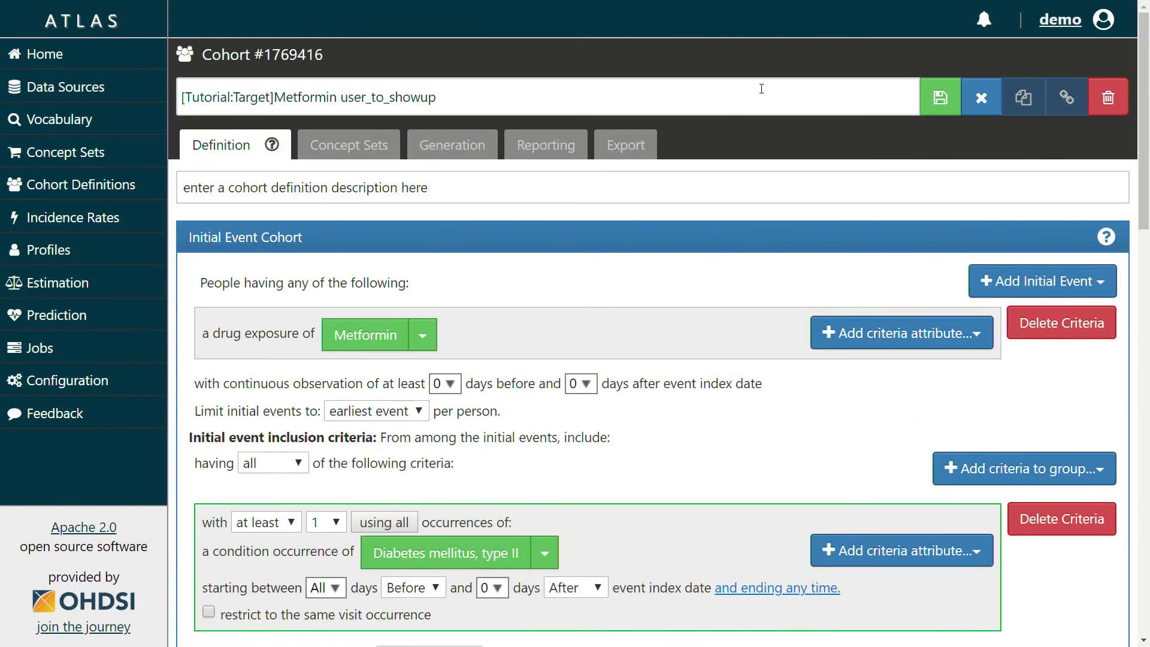
Leave without saving, sort cohorts by Id descending, and open '[Tutorial:Target]Metformin user' (#1769410)
left_click(994, 101)
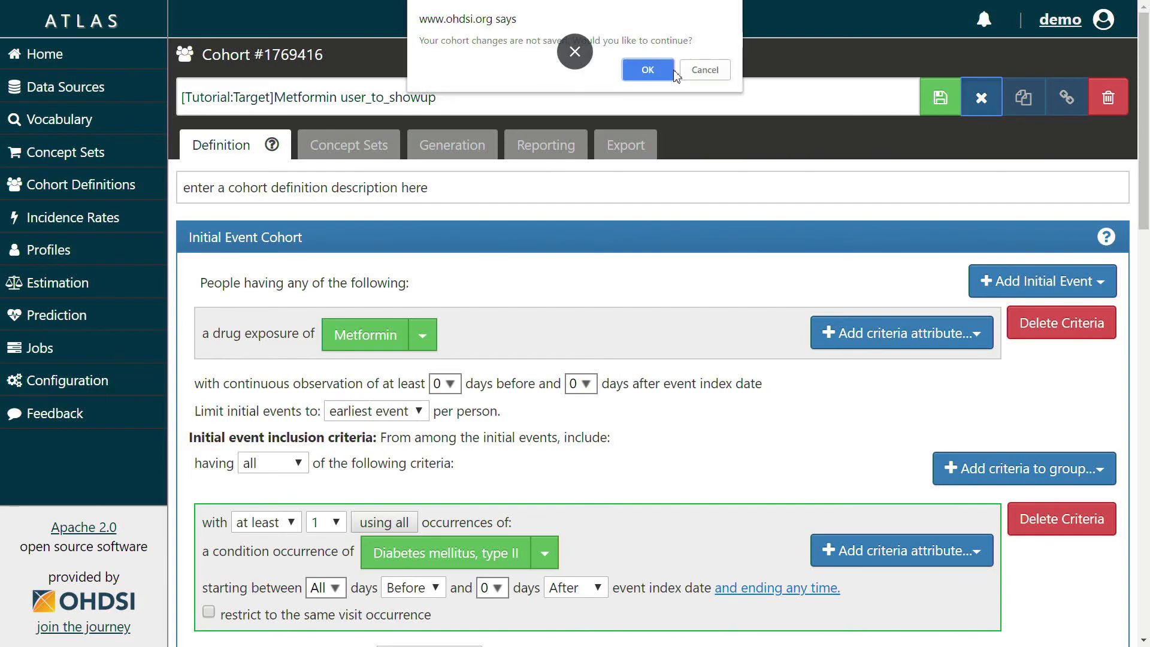
left_click(650, 63)
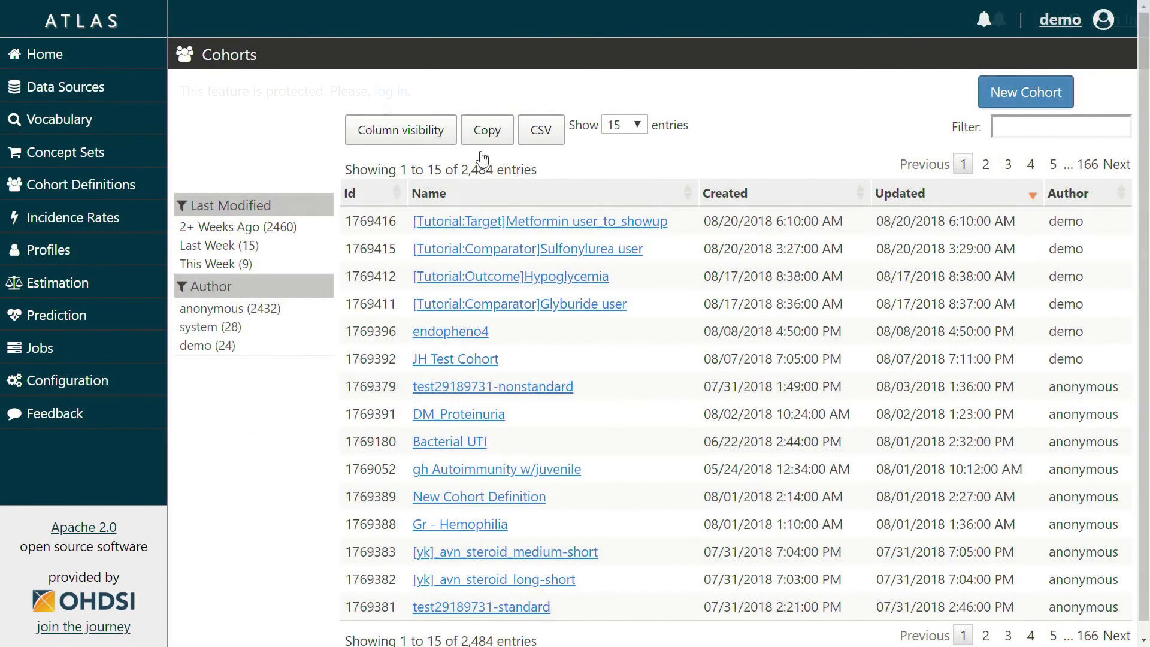
left_click(391, 193)
left_click(385, 200)
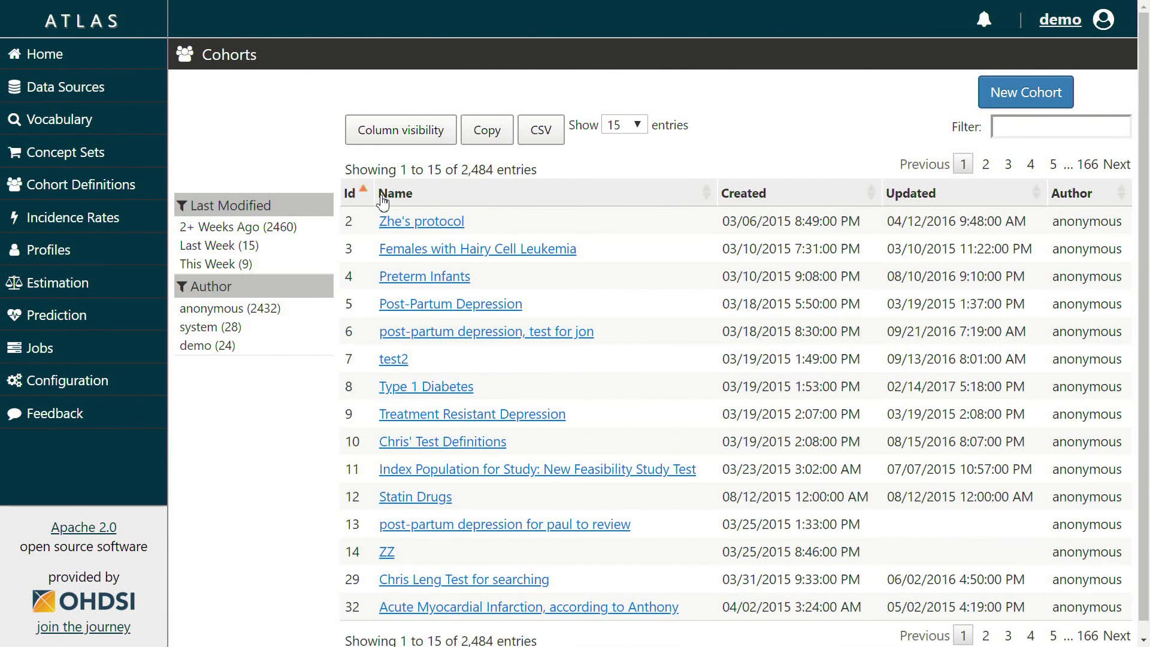
left_click(374, 198)
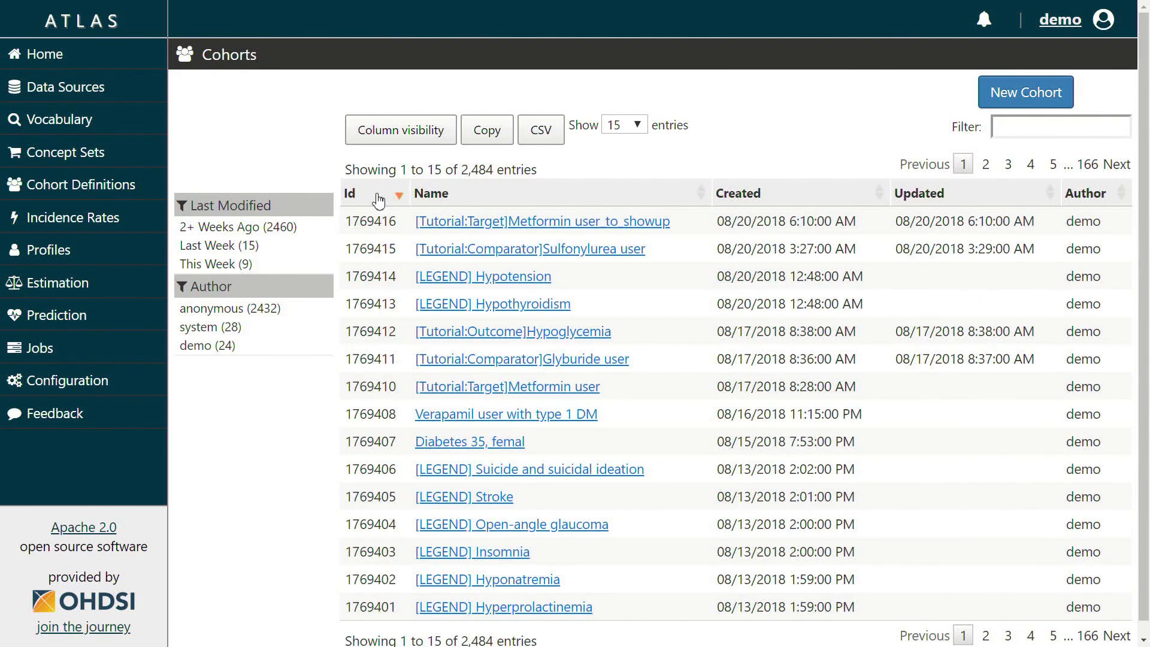
scroll(451, 282, "down", 1)
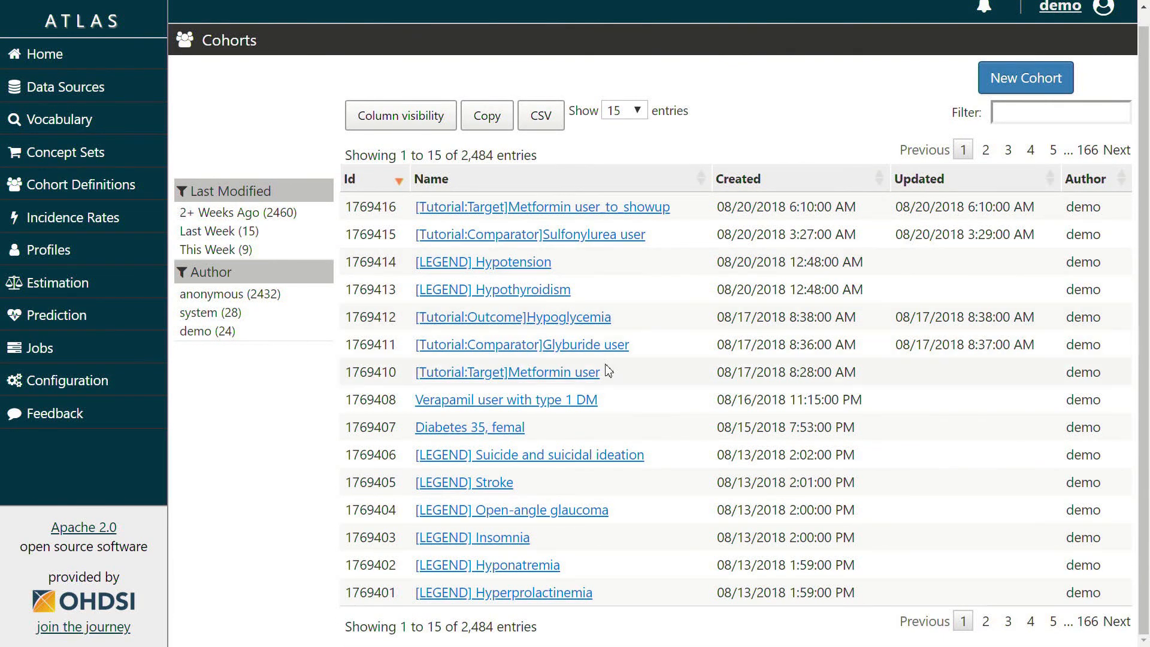
left_click(577, 375)
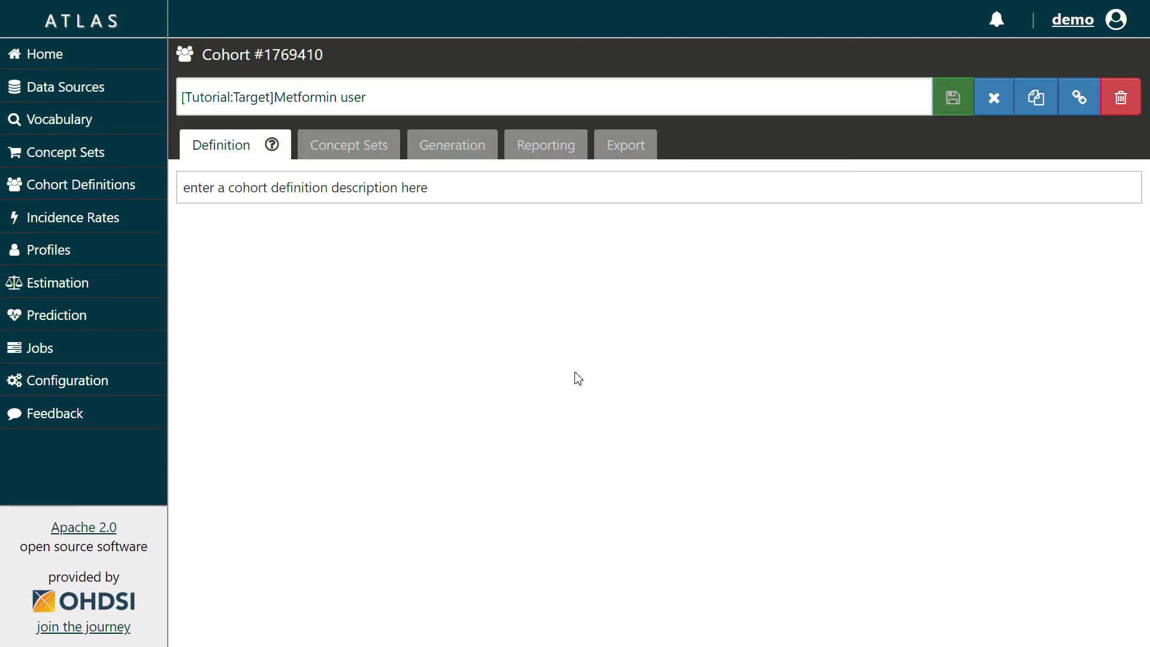
Show the SYNPUF 5% inclusion report (12,714 people) for the two rules as an attrition chart
left_click(470, 152)
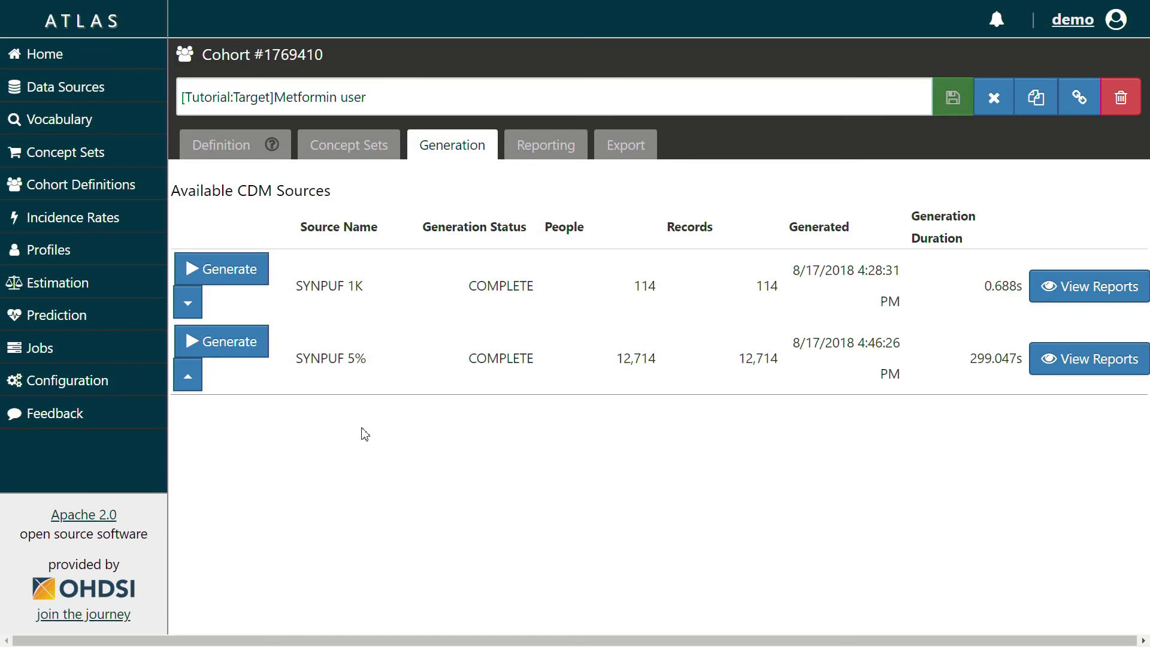
left_click(1055, 353)
scroll(907, 263, "down", 2)
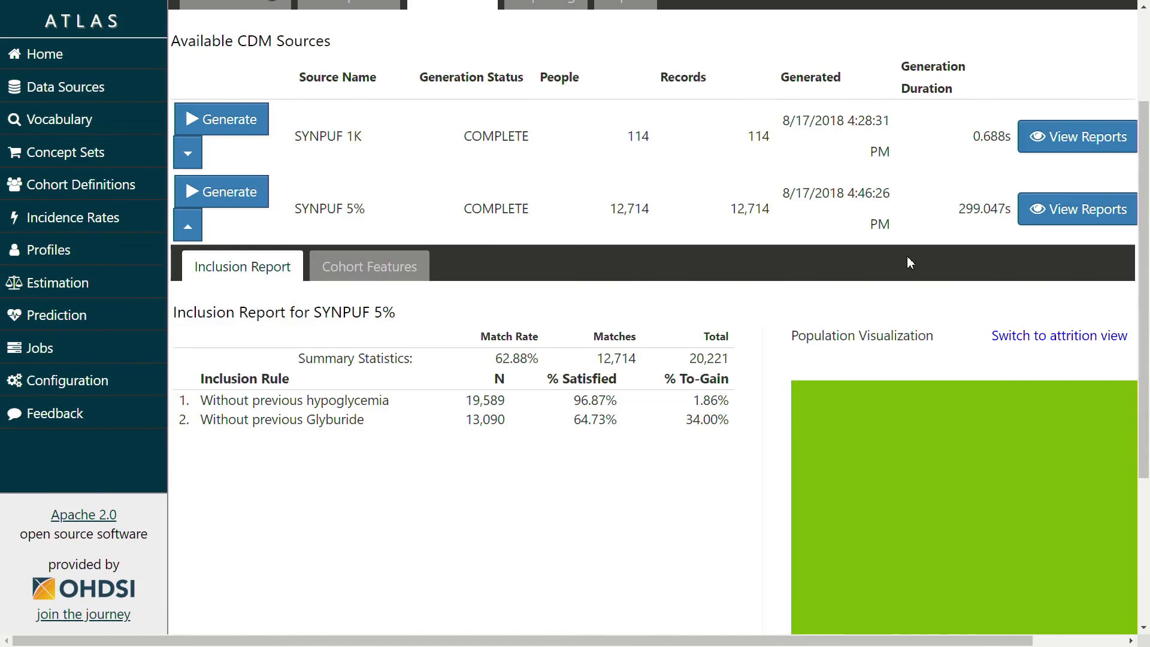
scroll(907, 262, "down", 3)
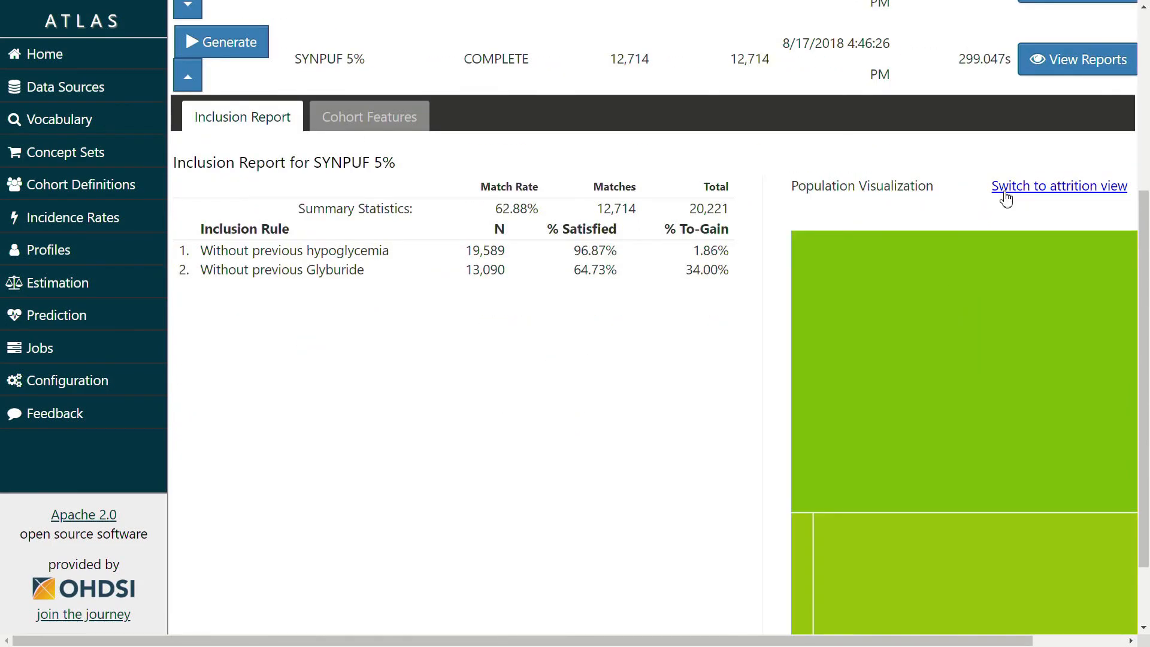
left_click(1040, 185)
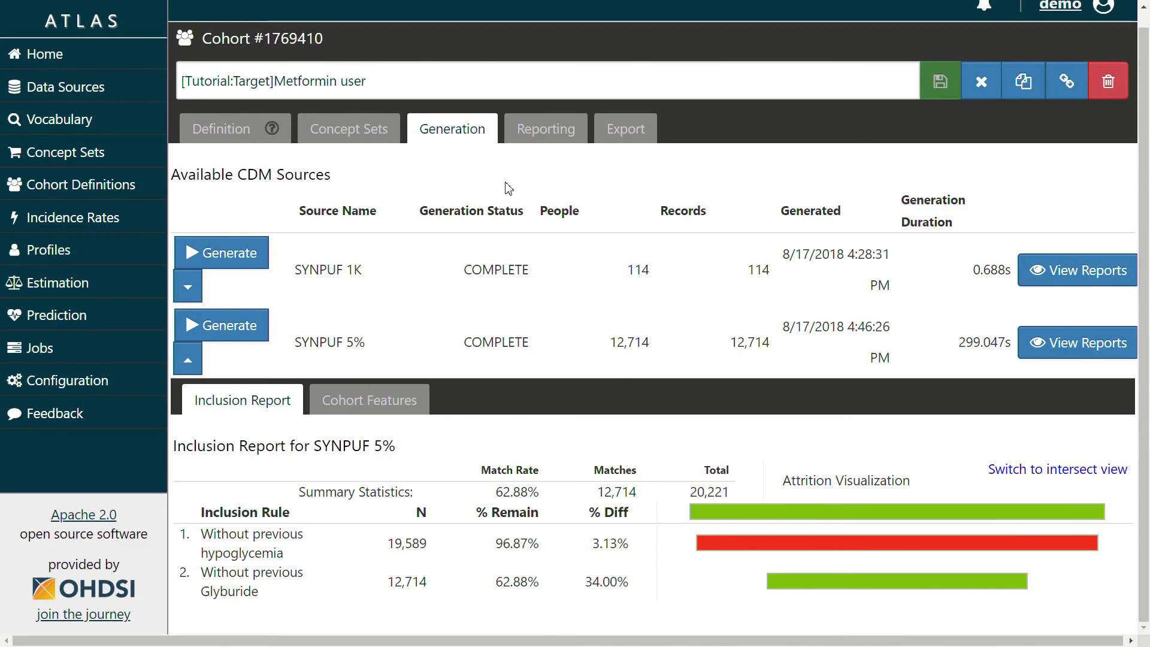
Open the SYNPUF 5% cohort feature report, review the Demographics age groups, then show Conditions
left_click(402, 400)
scroll(404, 406, "down", 5)
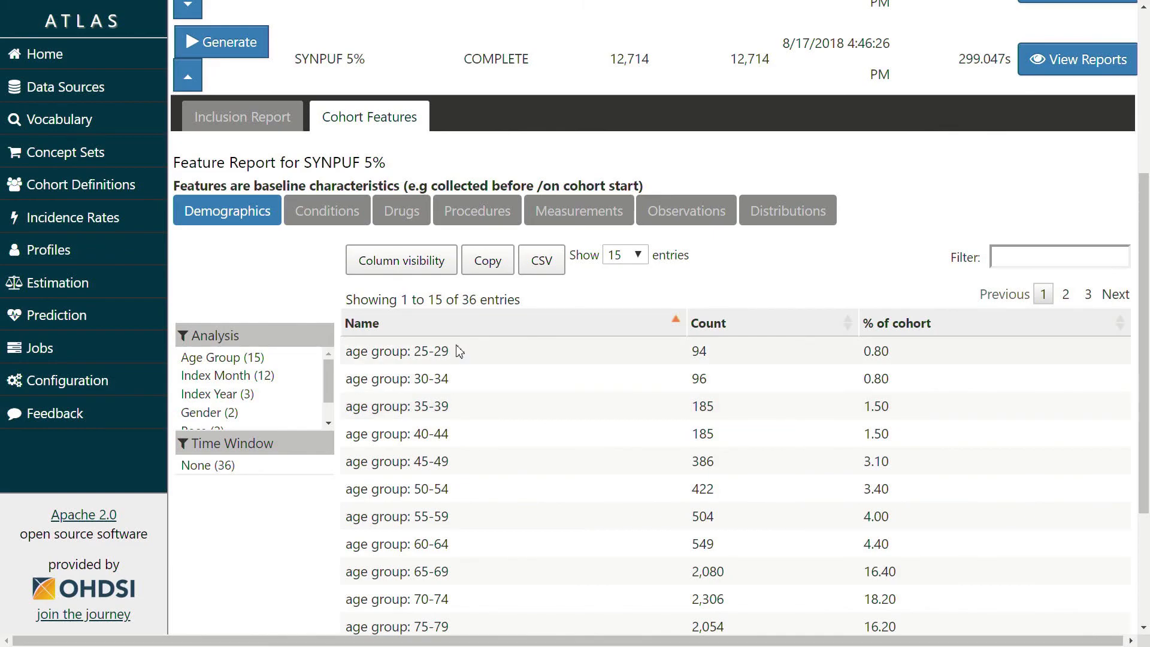
scroll(461, 355, "down", 2)
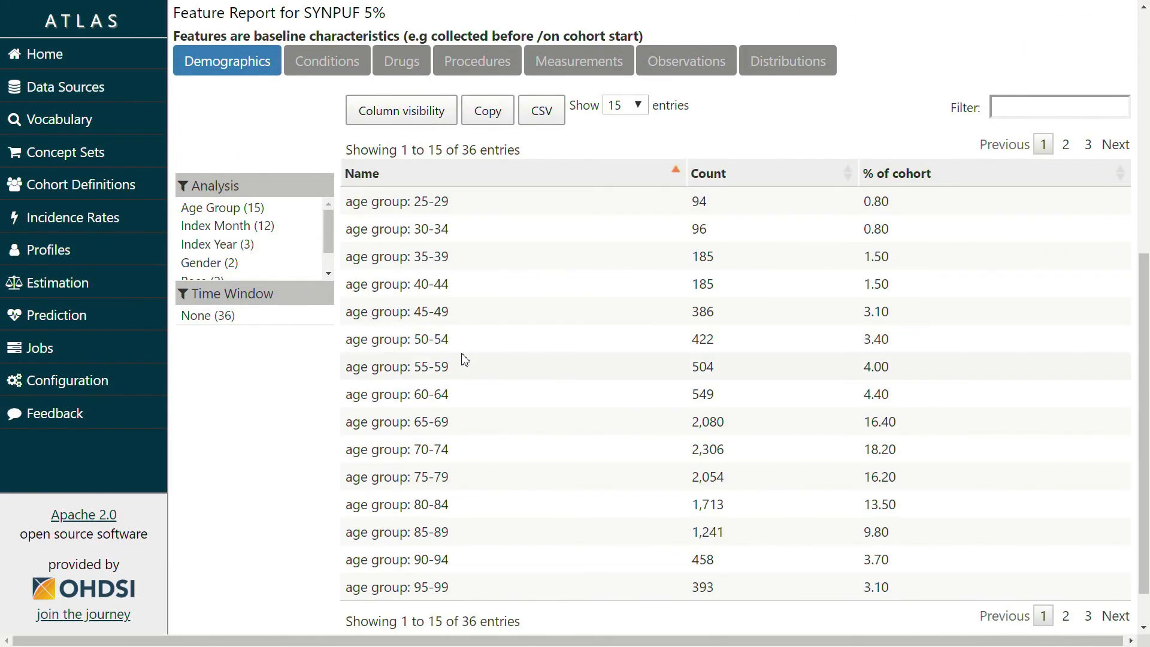
scroll(464, 376, "down", 1)
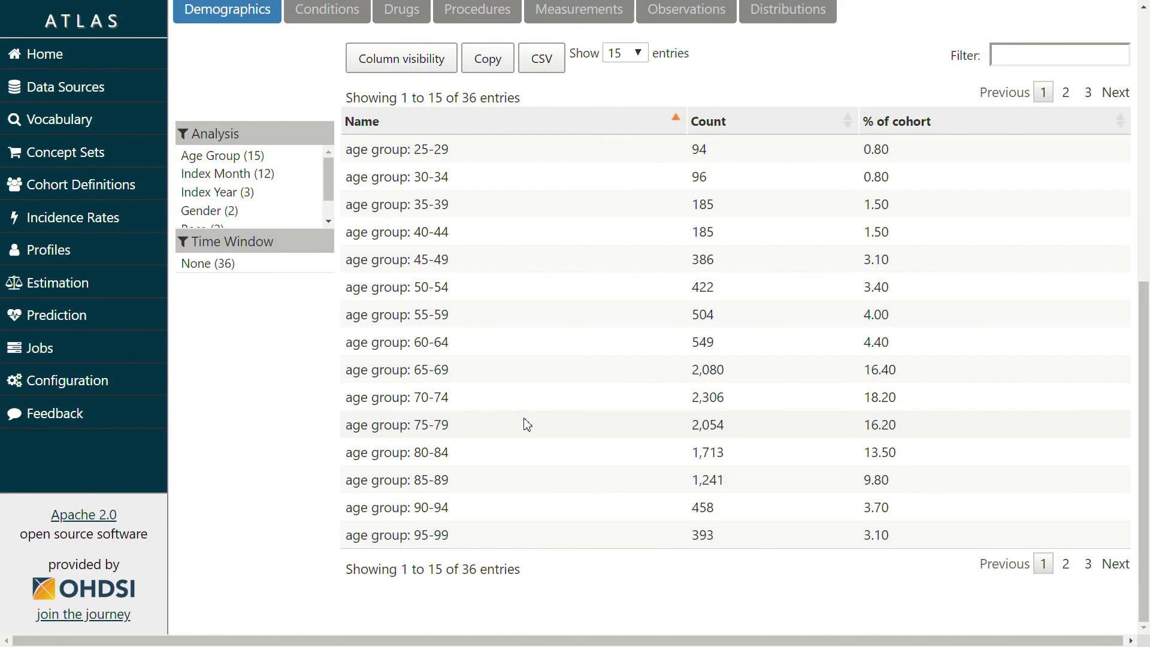
scroll(419, 300, "up", 1)
left_click(309, 88)
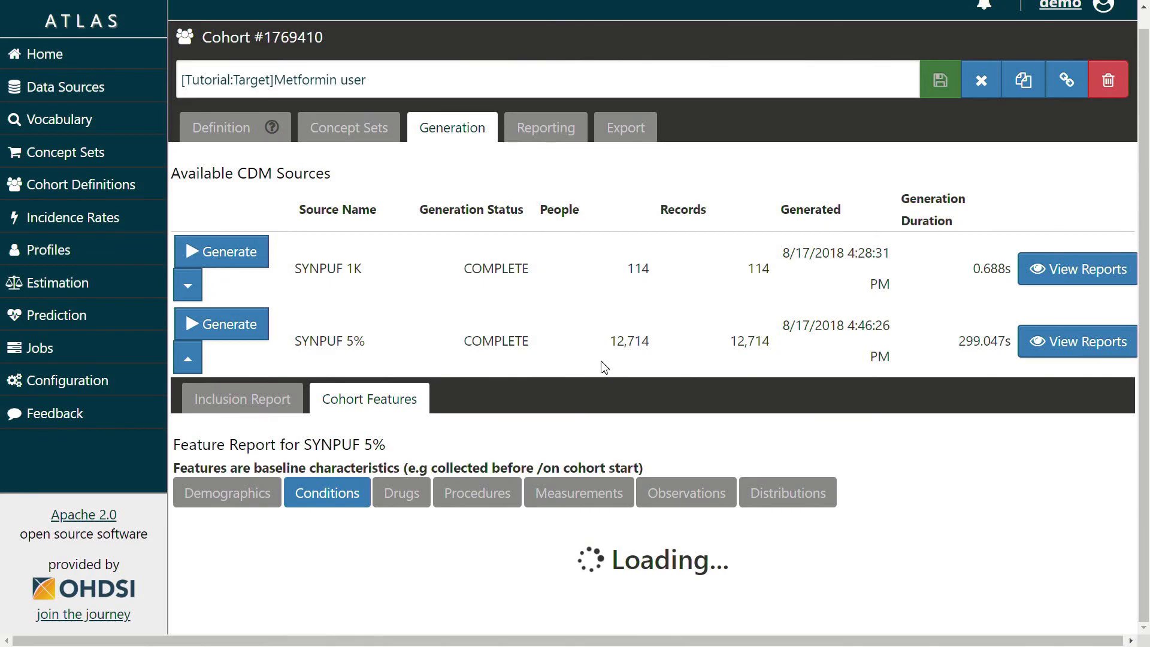
Page the 4,548 Conditions features to entries 61–75, beginning with Neoplasm of trunk
scroll(602, 363, "down", 9)
scroll(603, 363, "up", 1)
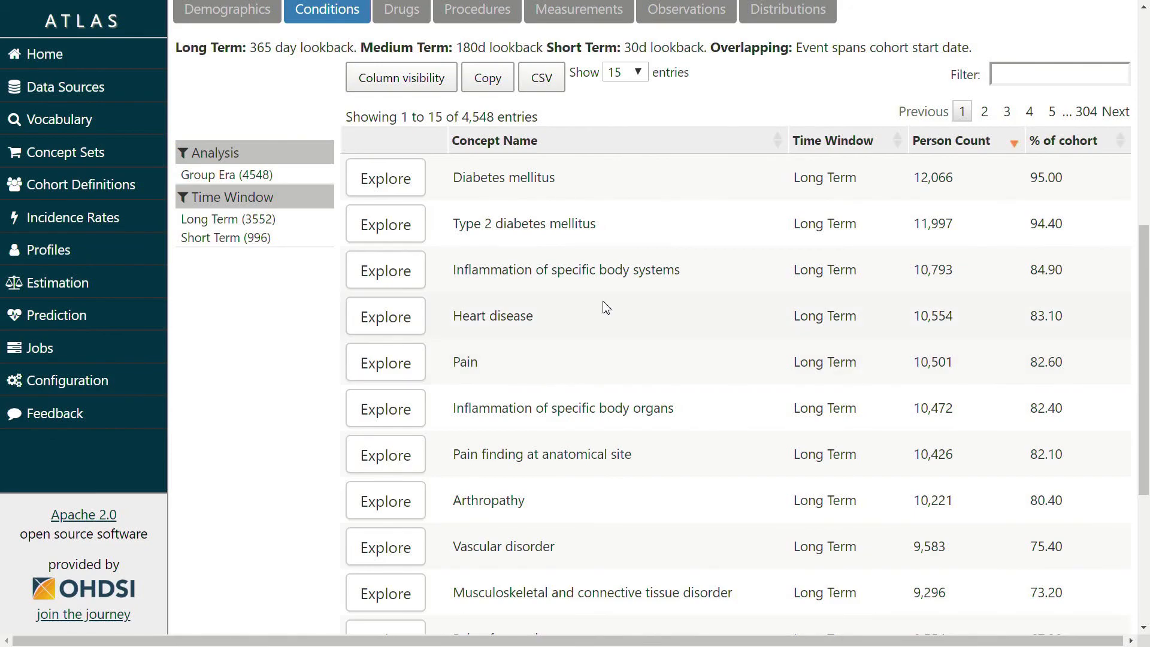
left_click(1051, 112)
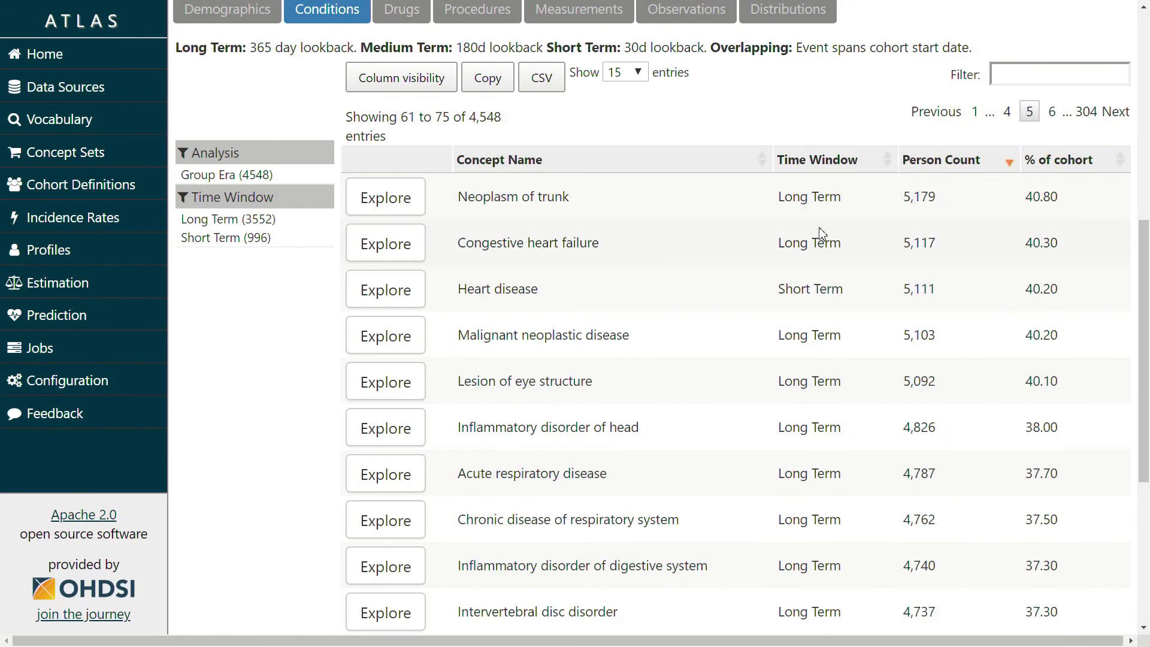
scroll(802, 216, "down", 1)
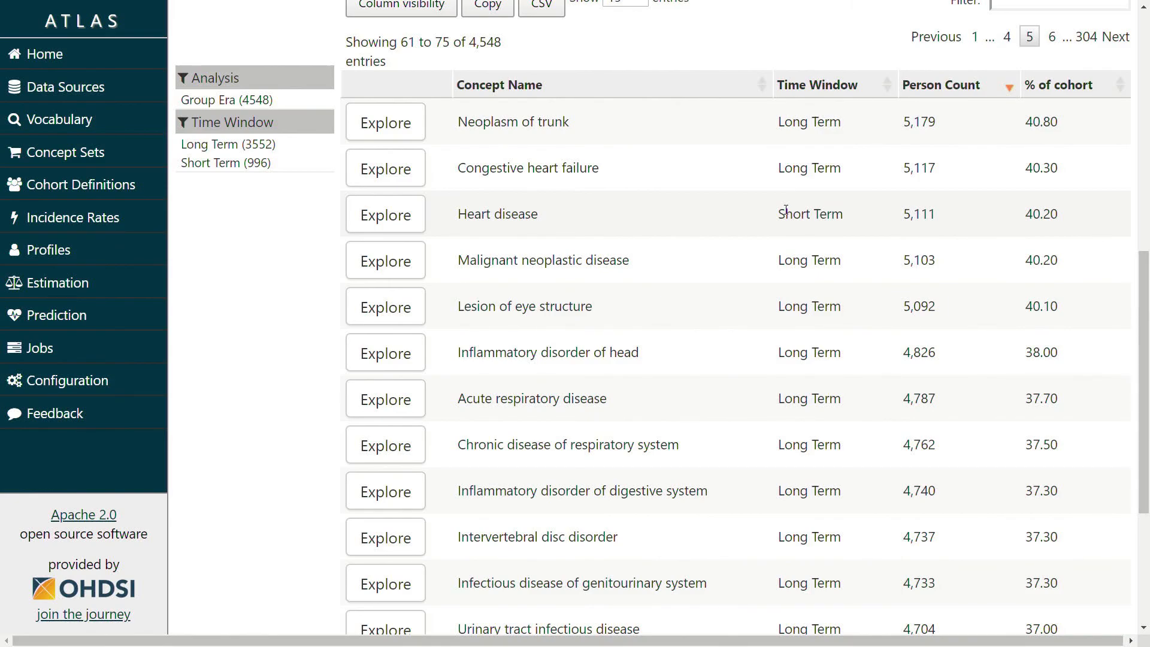
scroll(513, 364, "up", 6)
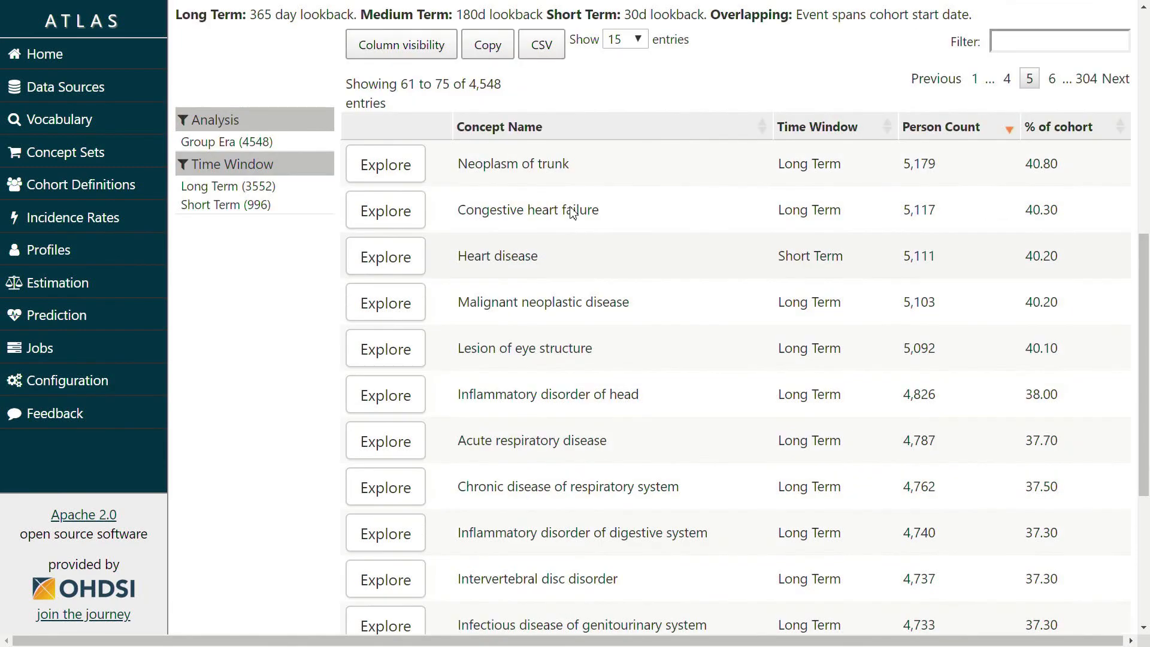
Switch the feature report to Drugs features, listing 2,328 entries
left_click(402, 306)
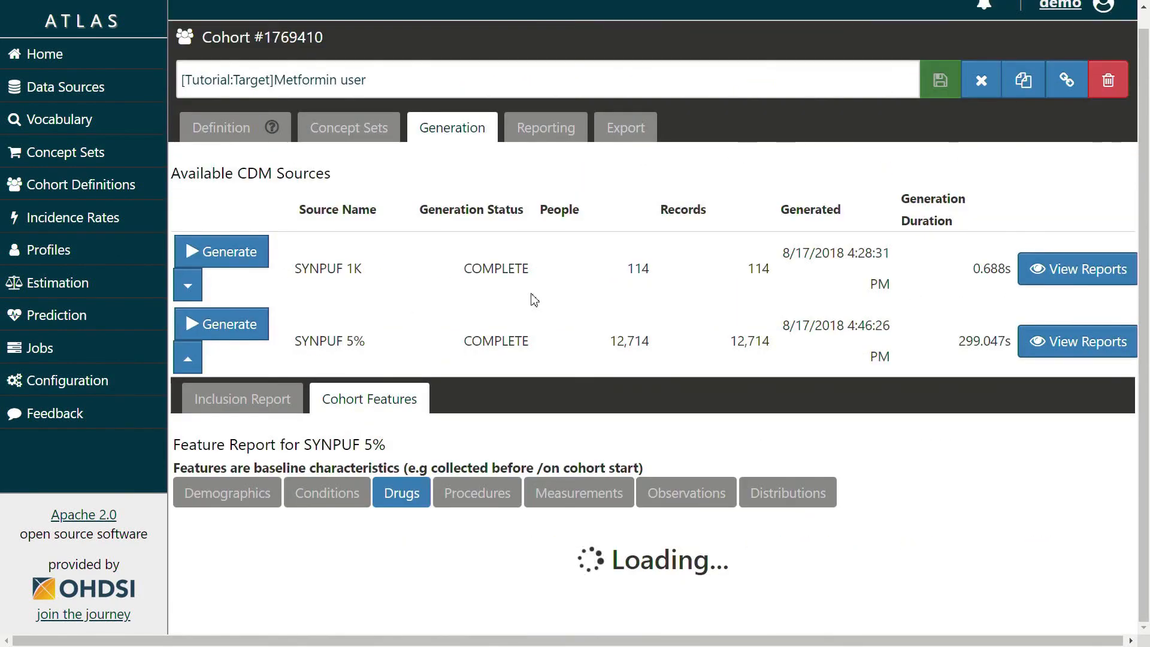
scroll(527, 292, "down", 3)
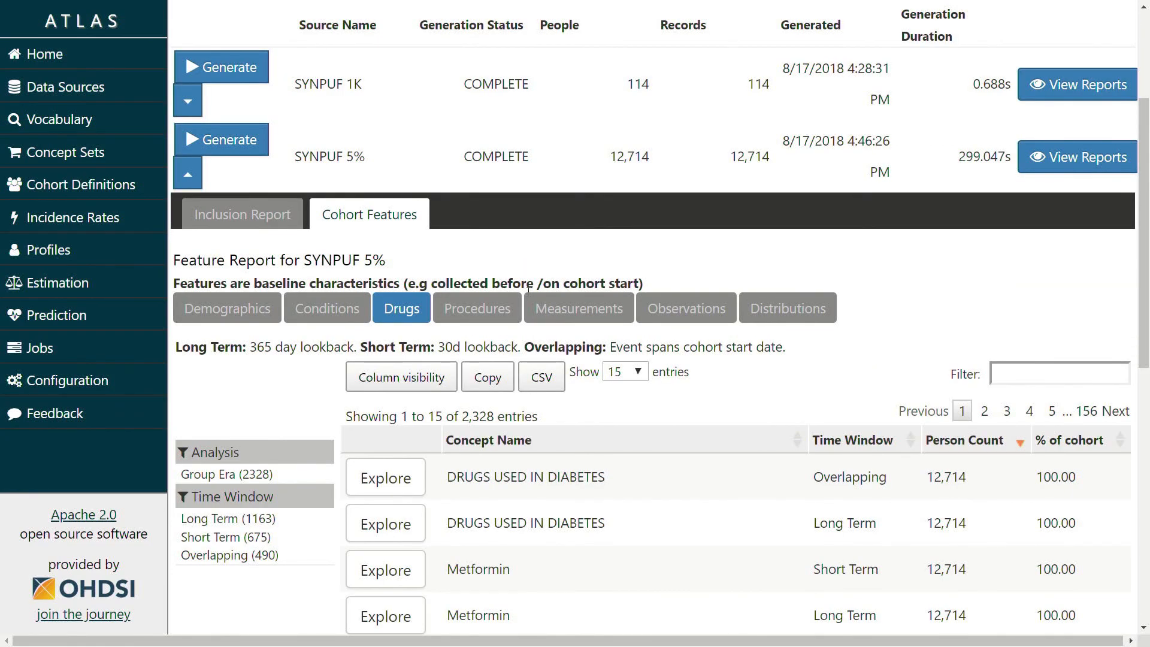
scroll(528, 290, "down", 6)
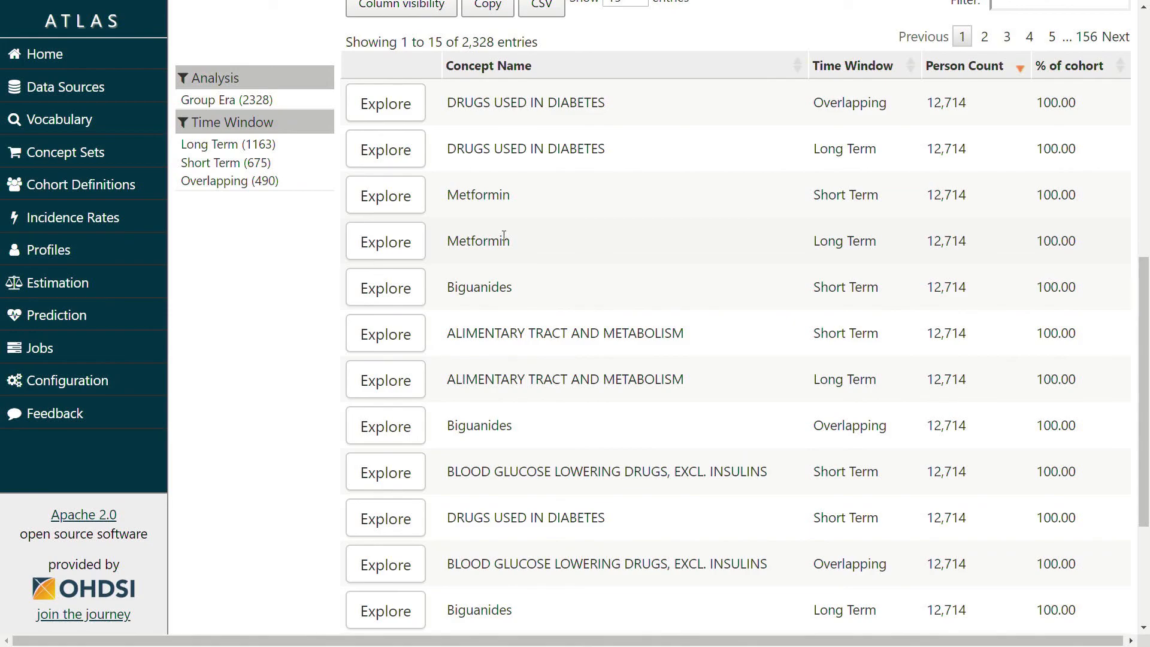
scroll(639, 275, "down", 4)
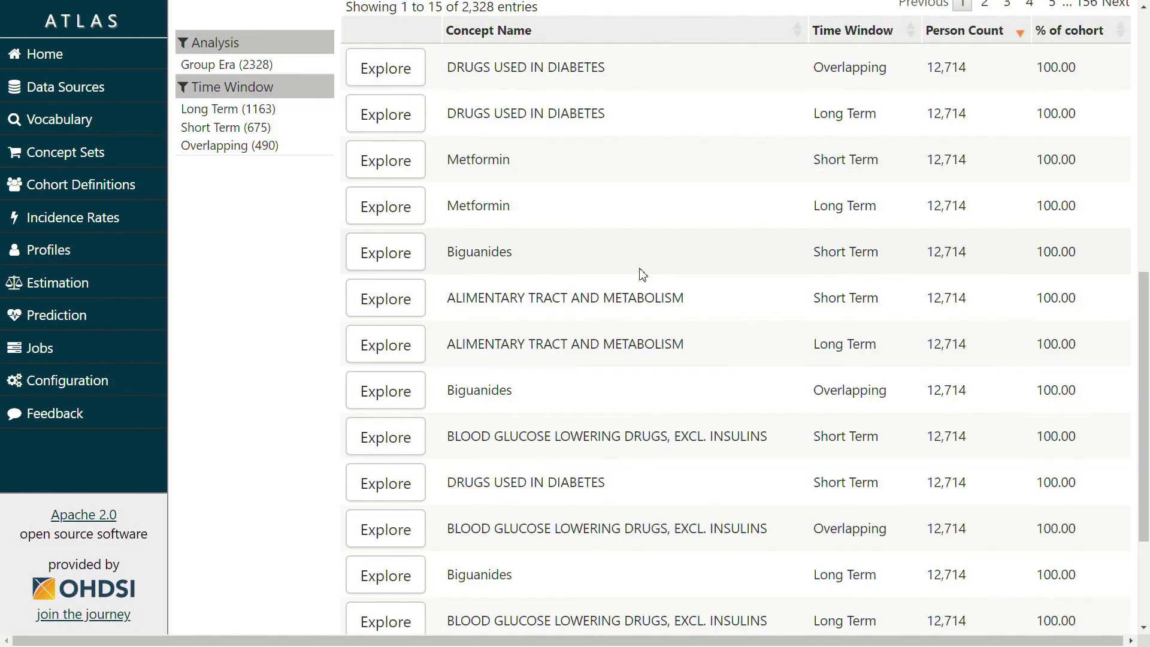
scroll(655, 300, "up", 7)
Page the Drugs list to entries 61–75, led by cough suppressants at 42.00%
left_click(1051, 262)
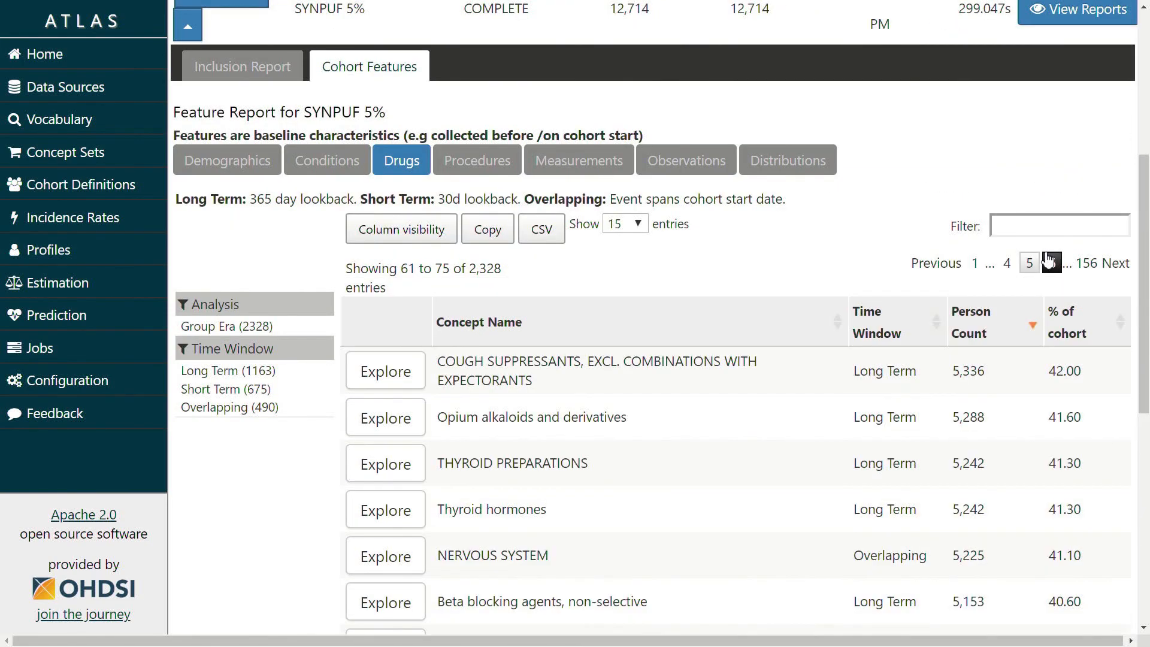
scroll(1019, 258, "down", 1)
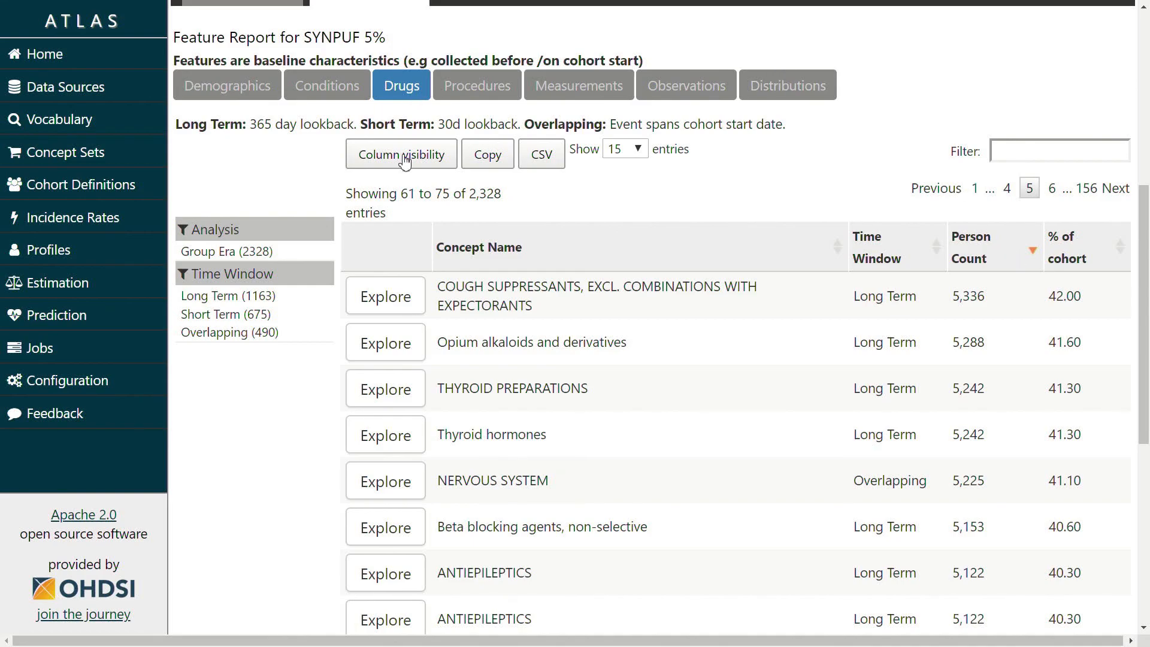
scroll(457, 225, "up", 5)
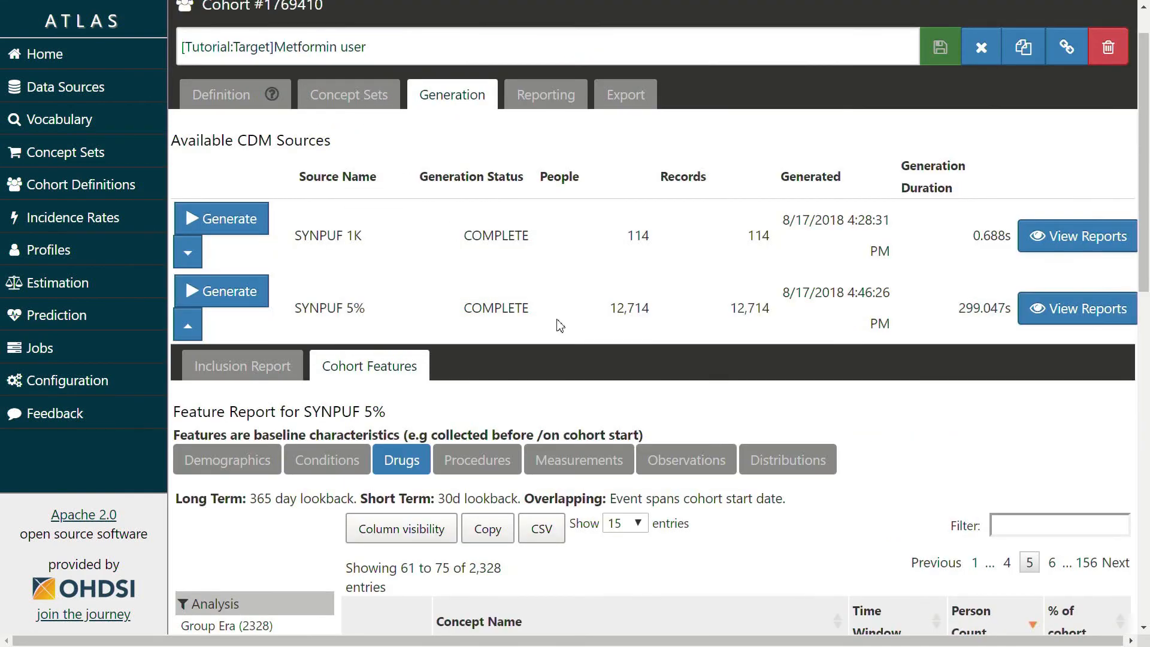
left_click(558, 96)
Sign in and read the Metformin user cohort's text definition, including hypoglycemia and Glyburide exclusions
left_click(311, 276)
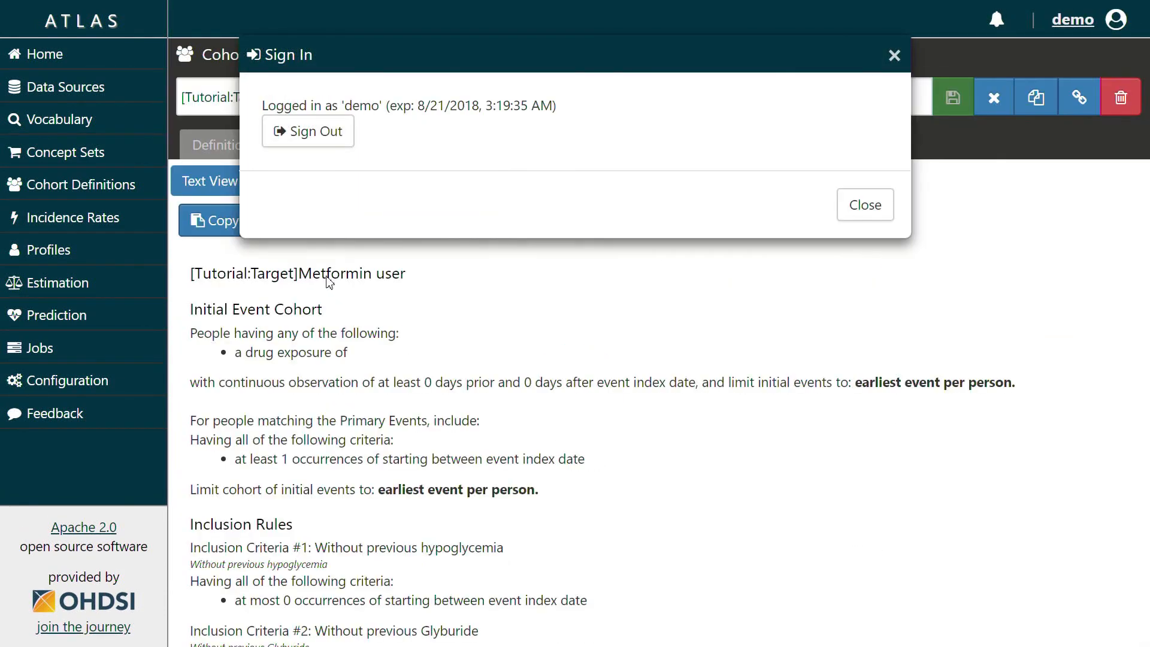
left_click(894, 55)
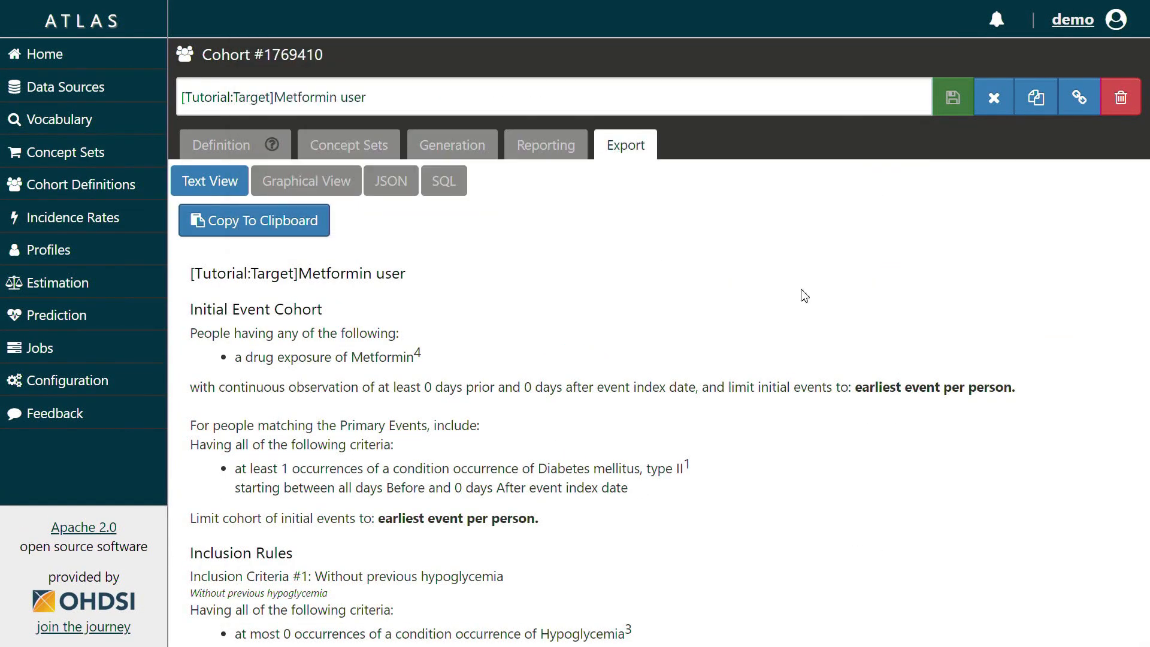
scroll(750, 337, "down", 1)
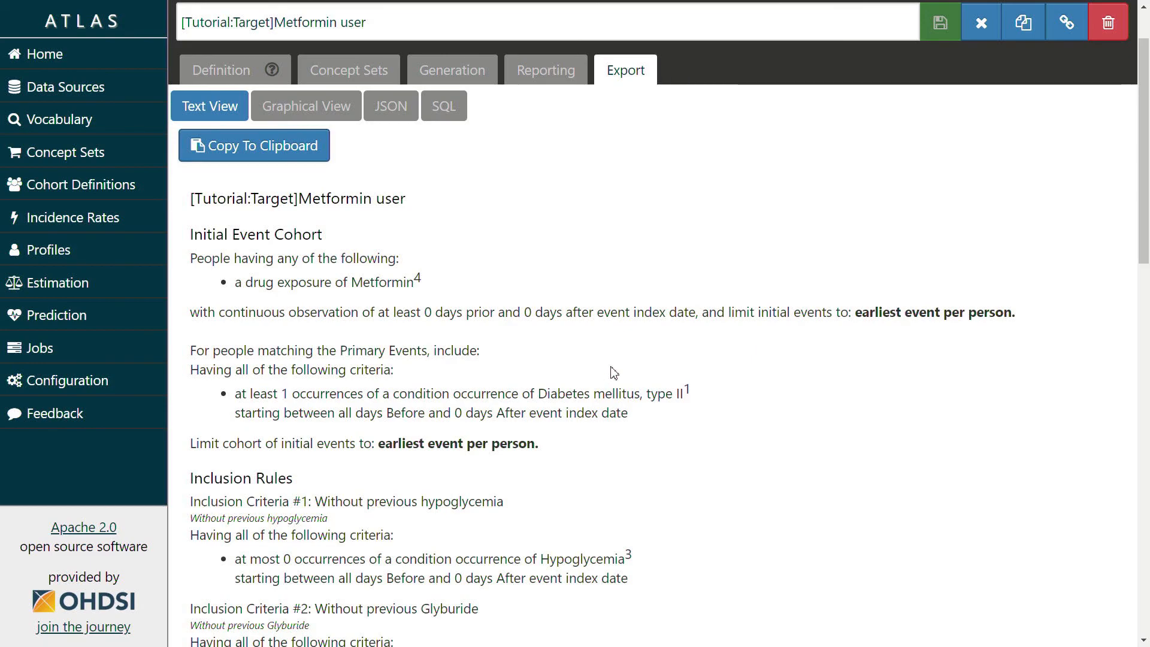
scroll(623, 375, "down", 2)
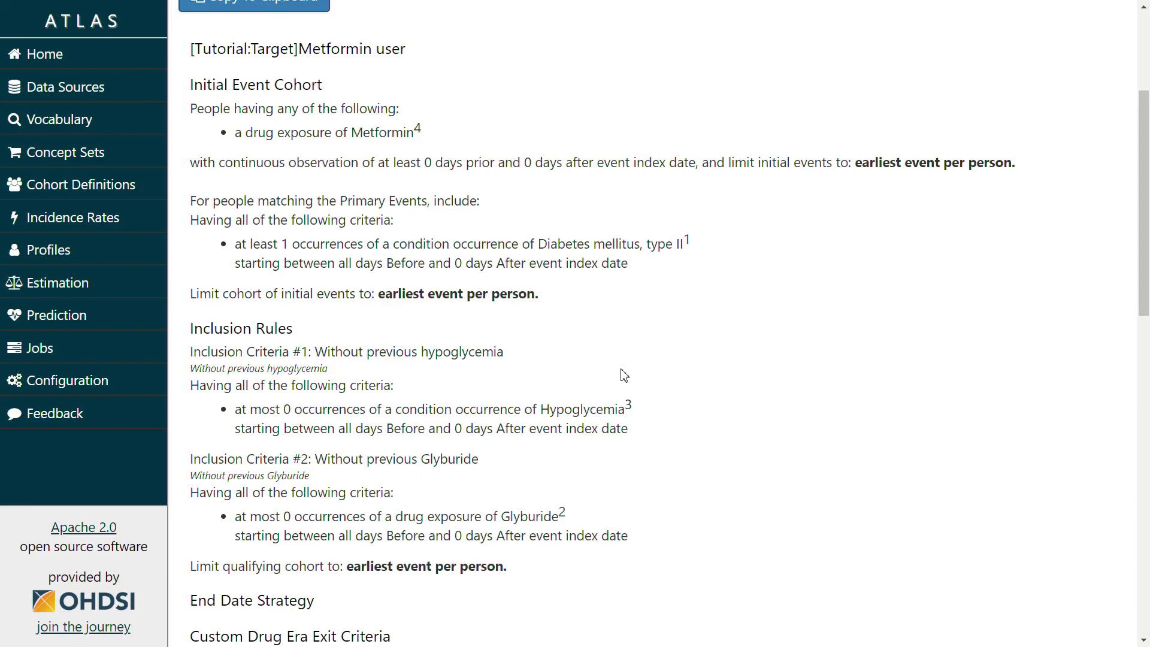
key("ctrl+plus")
key("ctrl+plus")
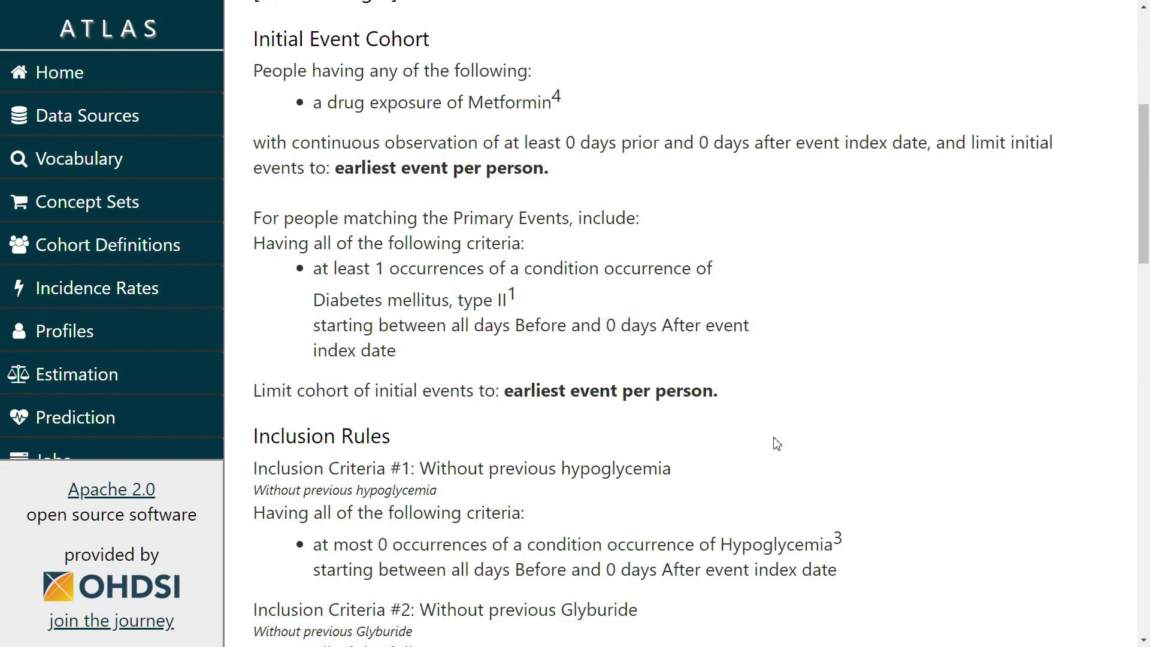
scroll(758, 443, "down", 5)
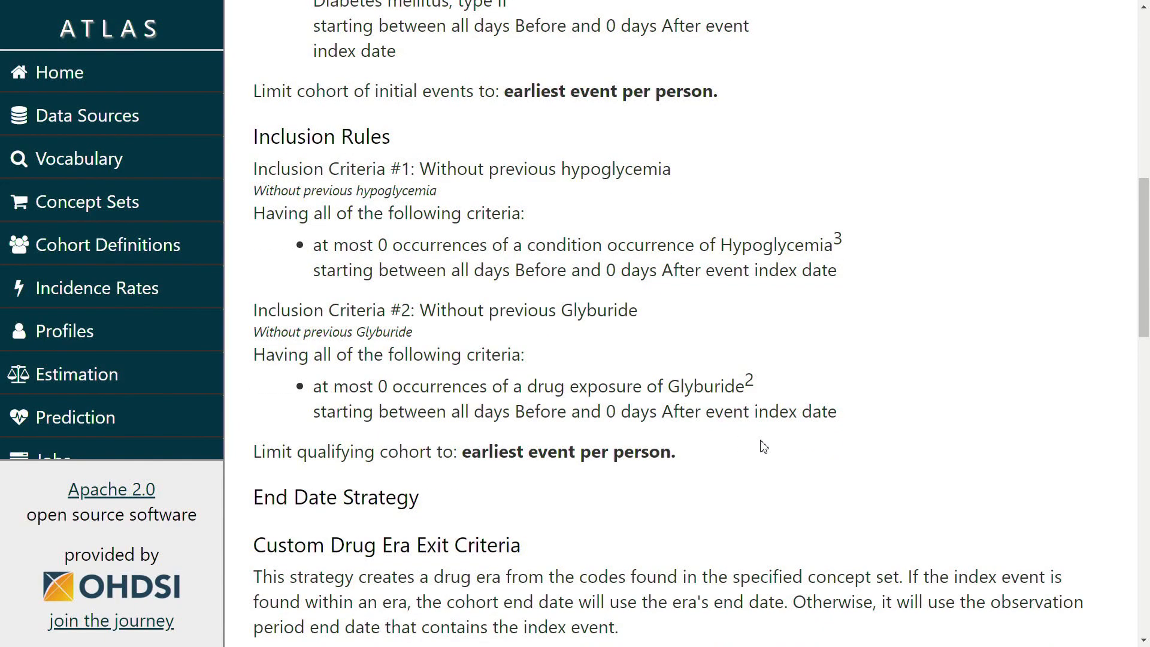
scroll(695, 444, "up", 10)
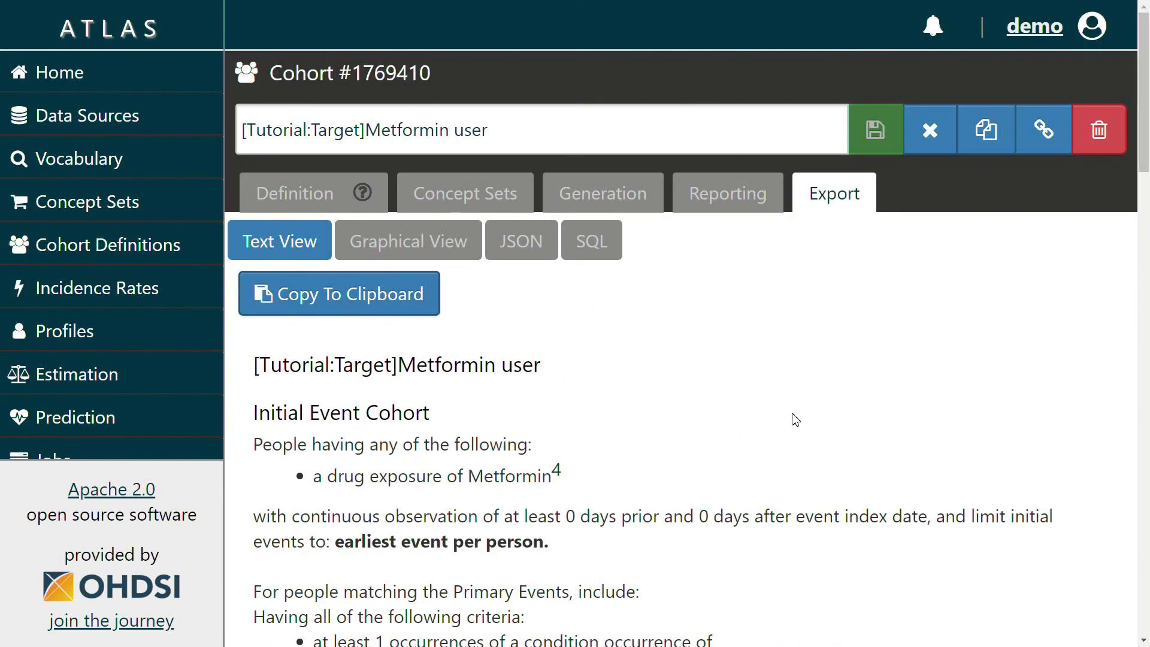
Review the Metformin cohort's graphical criteria diagram, then show the definition as SQL
left_click(430, 245)
scroll(585, 355, "down", 1)
scroll(585, 356, "down", 5)
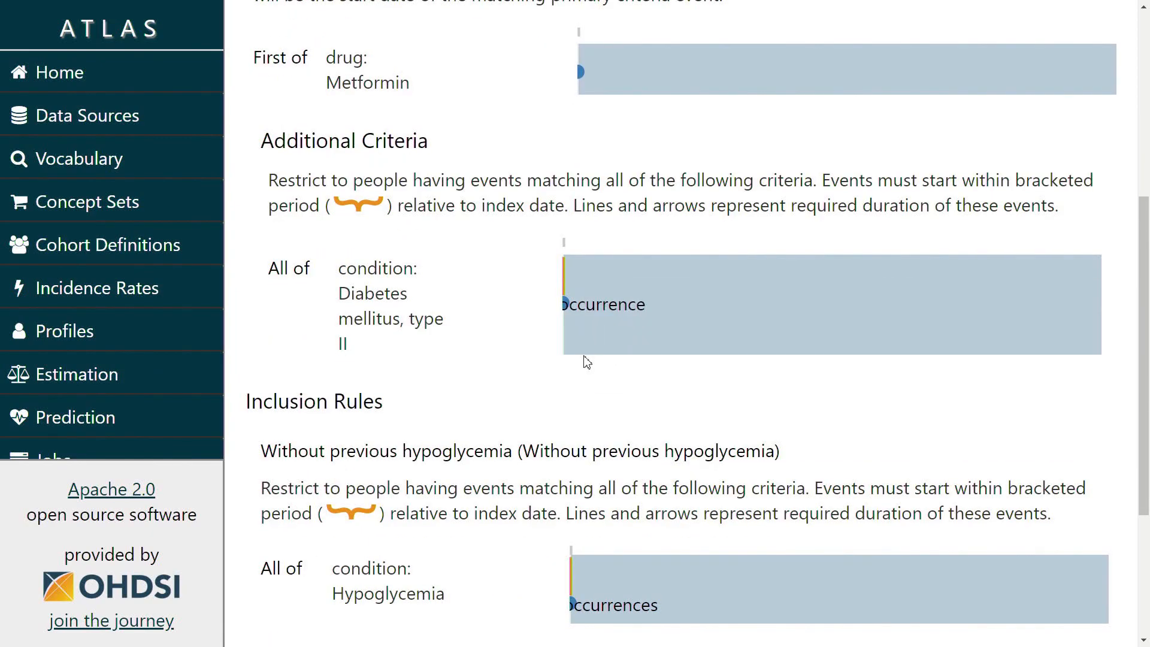
scroll(574, 372, "down", 2, "ctrl")
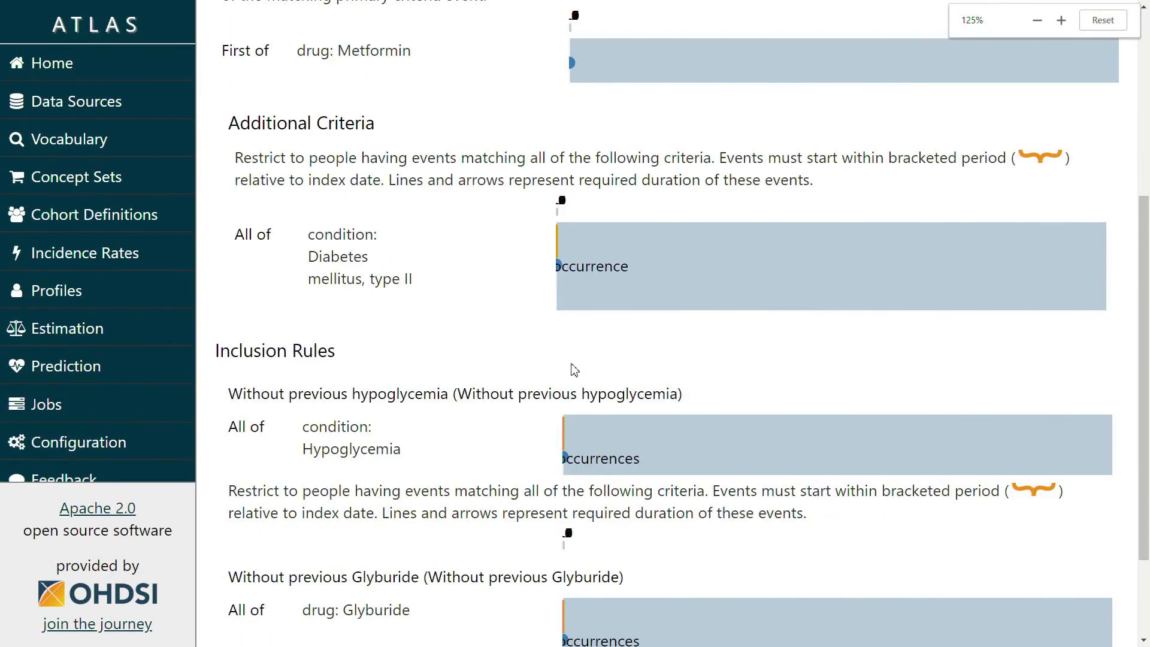
scroll(572, 369, "down", 3, "ctrl")
scroll(568, 368, "up", 3)
scroll(566, 371, "down", 1)
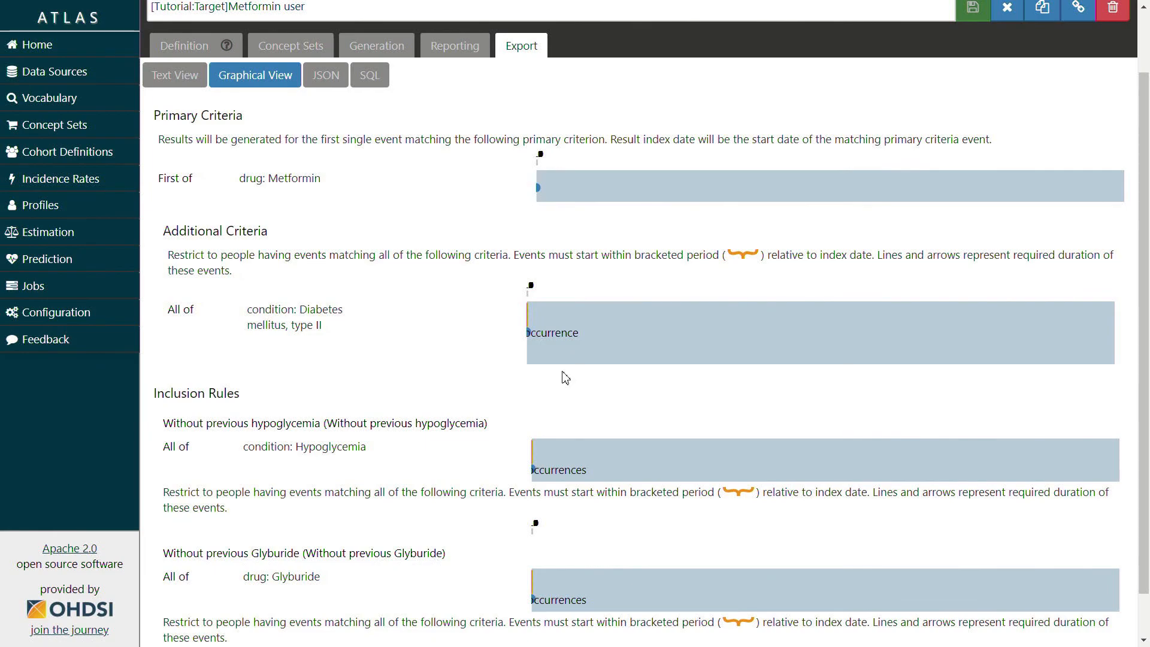
left_click(378, 76)
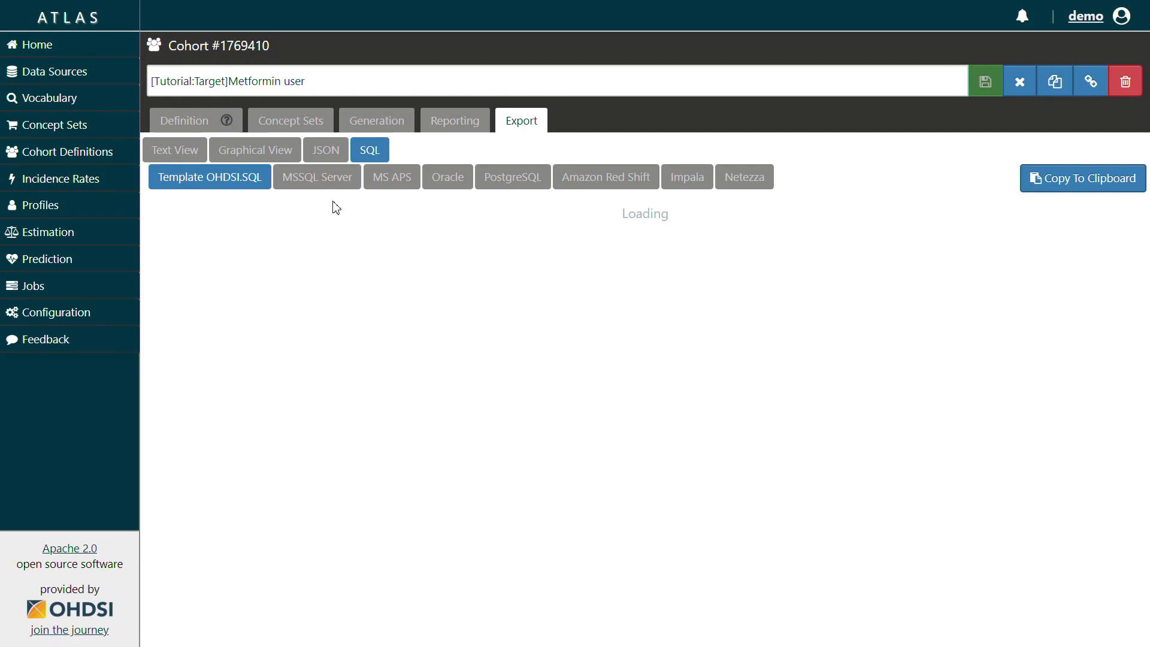